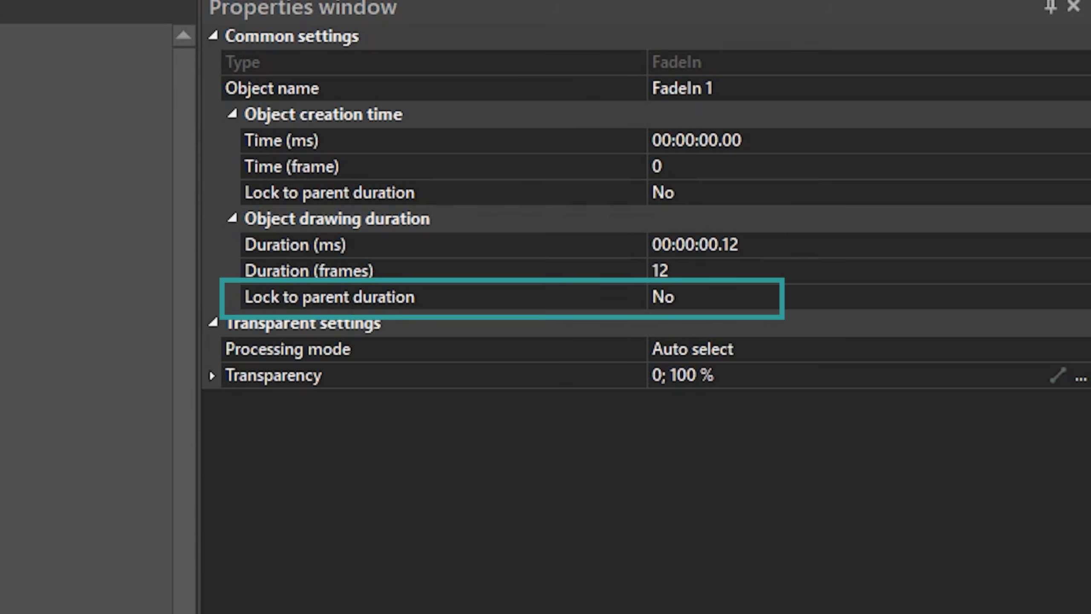
# Set both Lock to parent duration options of the FadeIn effect to No.
pyautogui.click(707, 191)
pyautogui.click(704, 295)
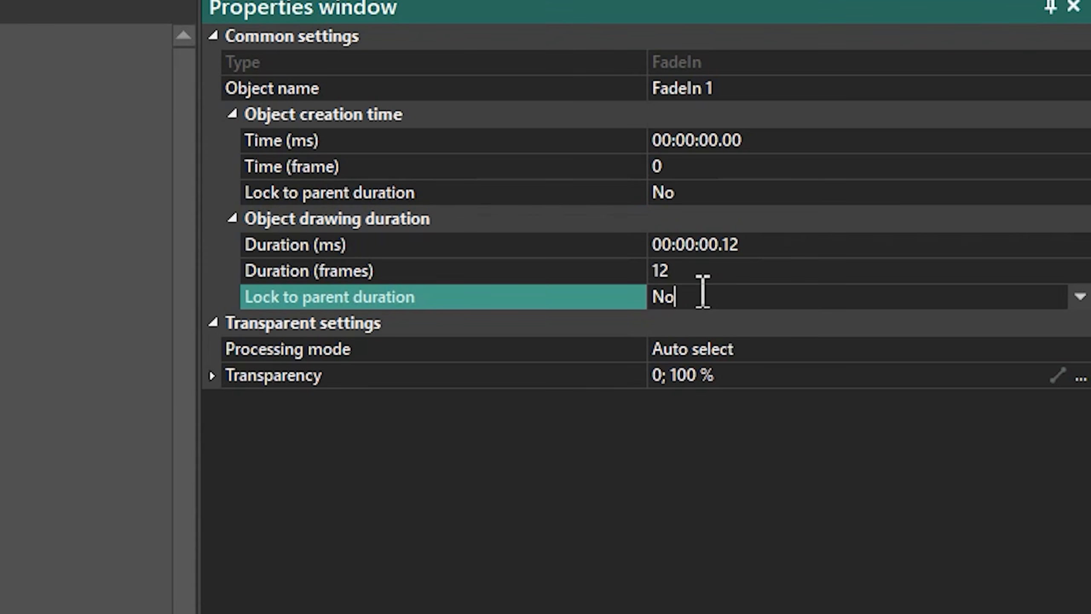
pyautogui.click(696, 192)
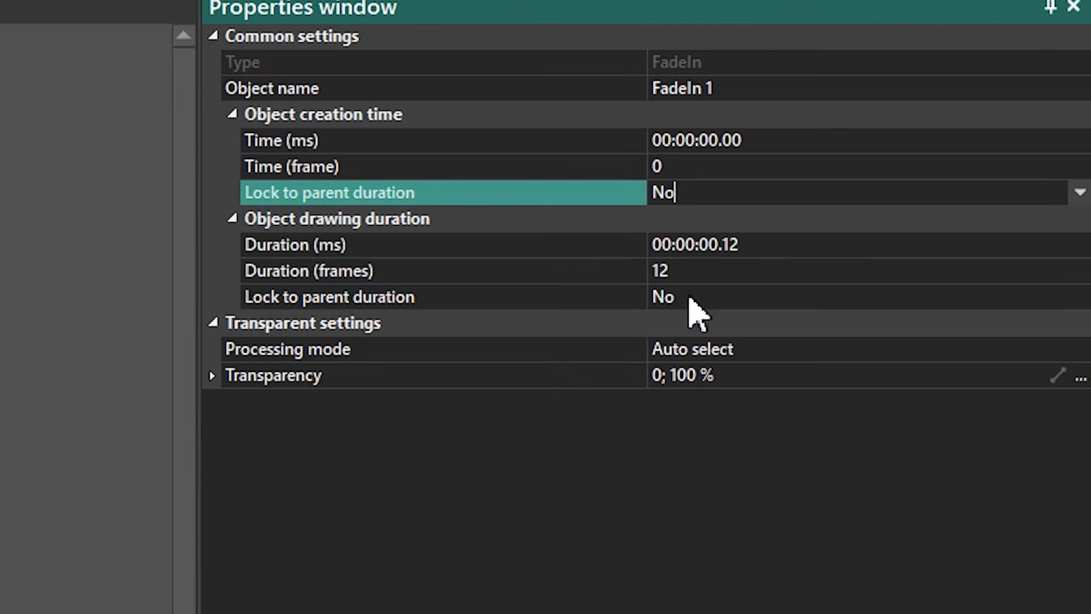
pyautogui.click(691, 297)
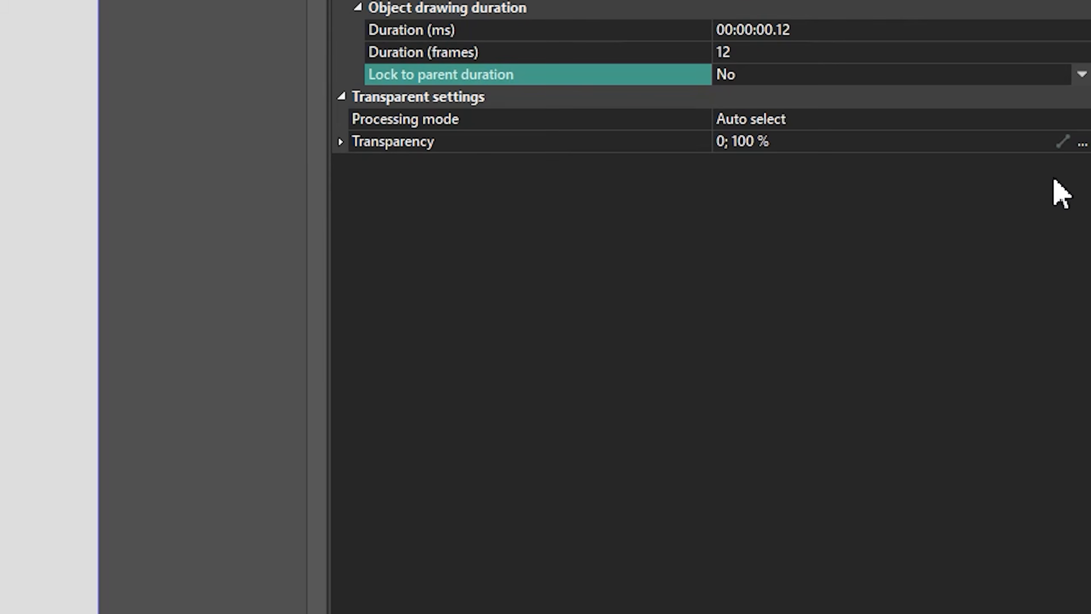
# Apply the Quad Out template to the FadeIn transparency curve and play it back from the start.
pyautogui.click(1063, 142)
pyautogui.moveTo(834, 332)
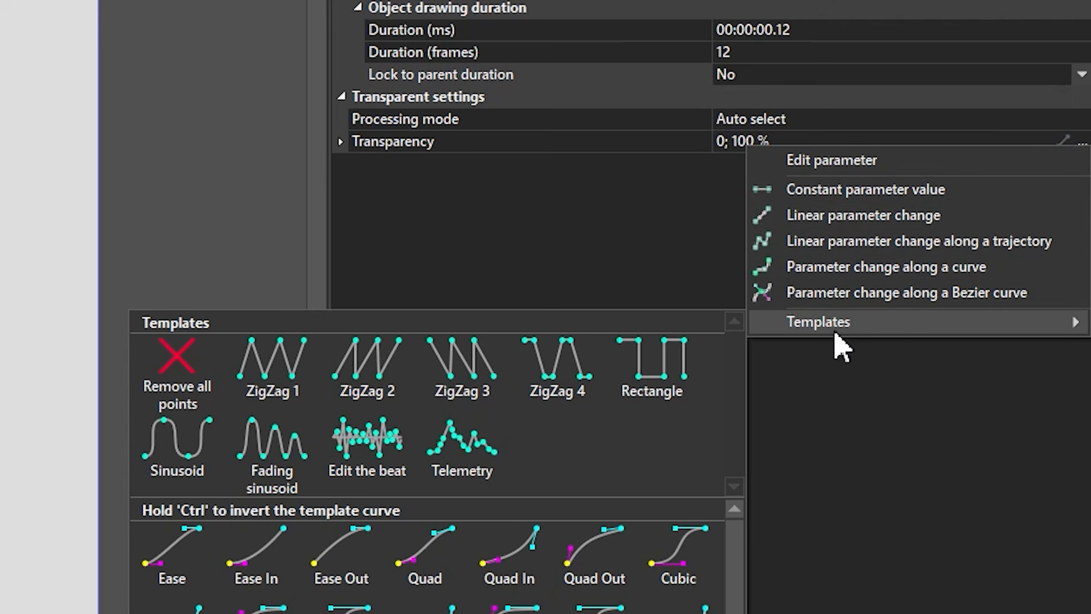
pyautogui.click(593, 561)
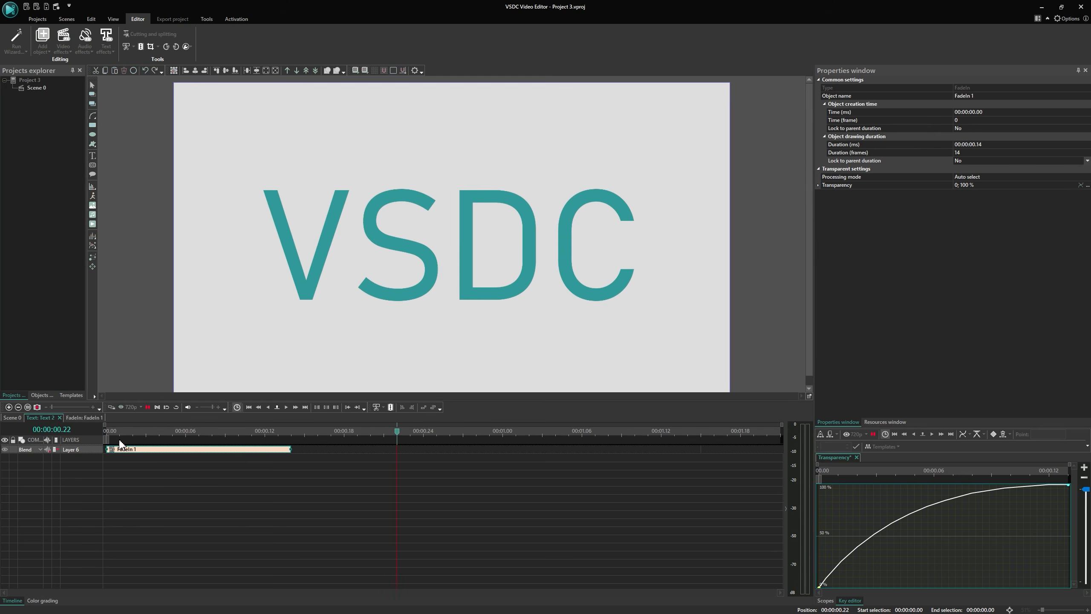
pyautogui.moveTo(115, 433)
pyautogui.mouseDown()
pyautogui.moveTo(92, 432)
pyautogui.moveTo(107, 432)
pyautogui.mouseUp()
pyautogui.press('space')
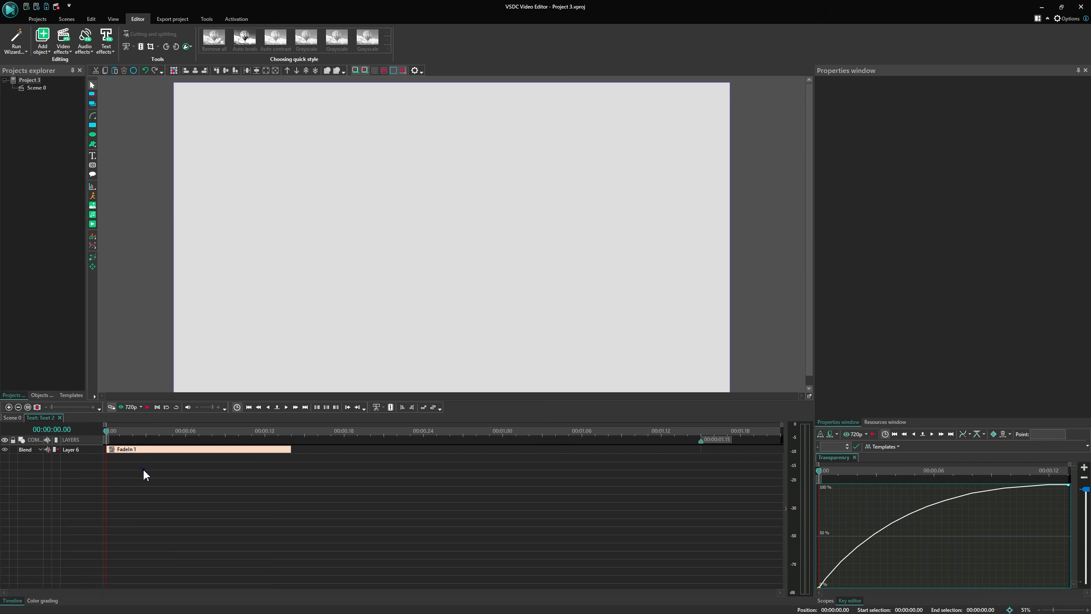
# Add a Shift transform video effect to the text object.
pyautogui.rightClick(143, 469)
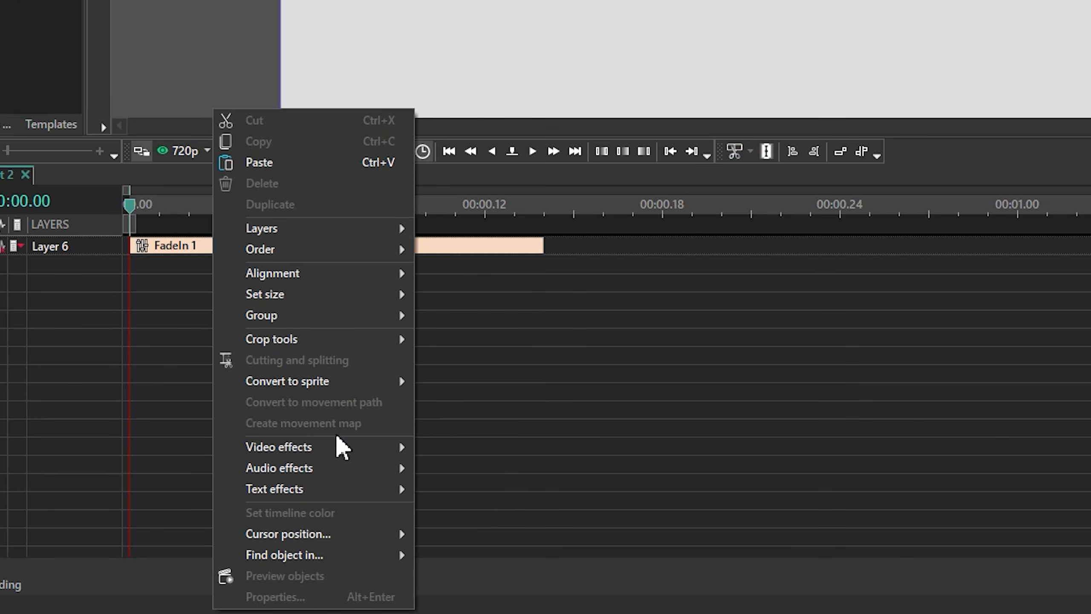
pyautogui.moveTo(340, 443)
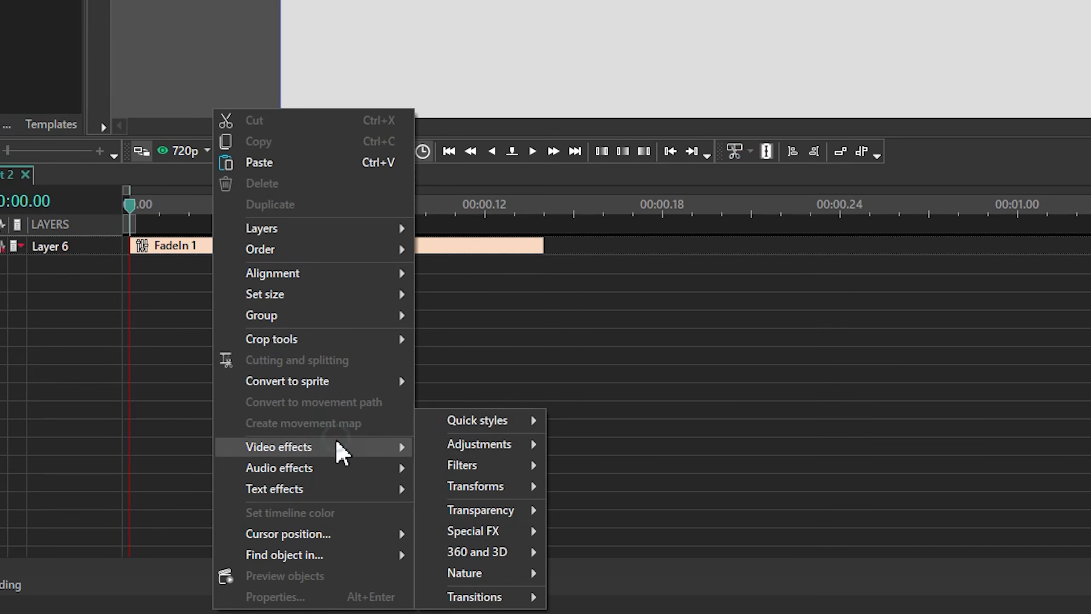
pyautogui.moveTo(496, 489)
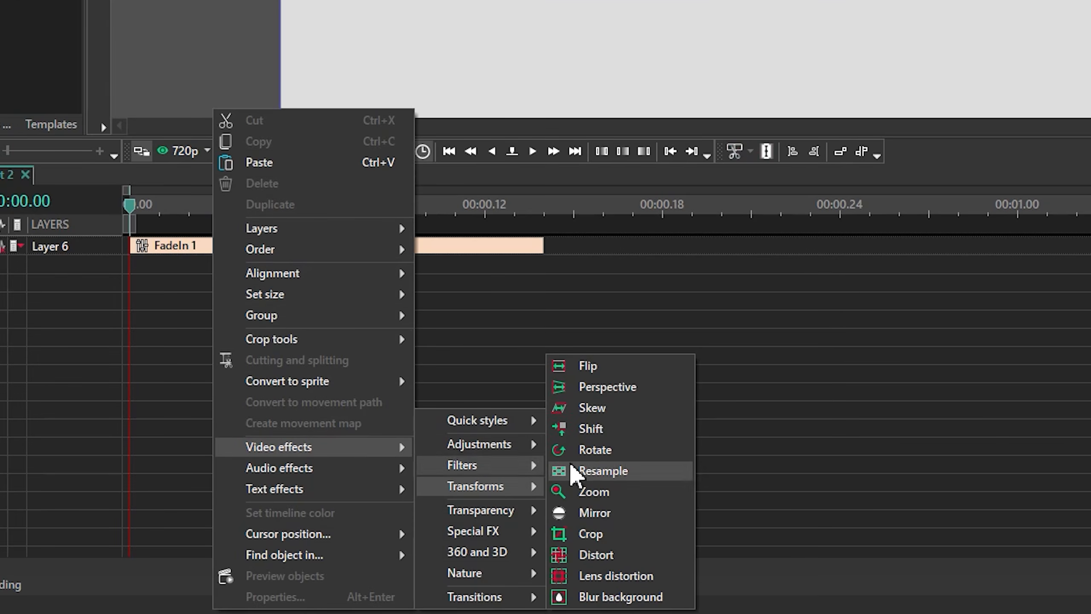
pyautogui.click(608, 429)
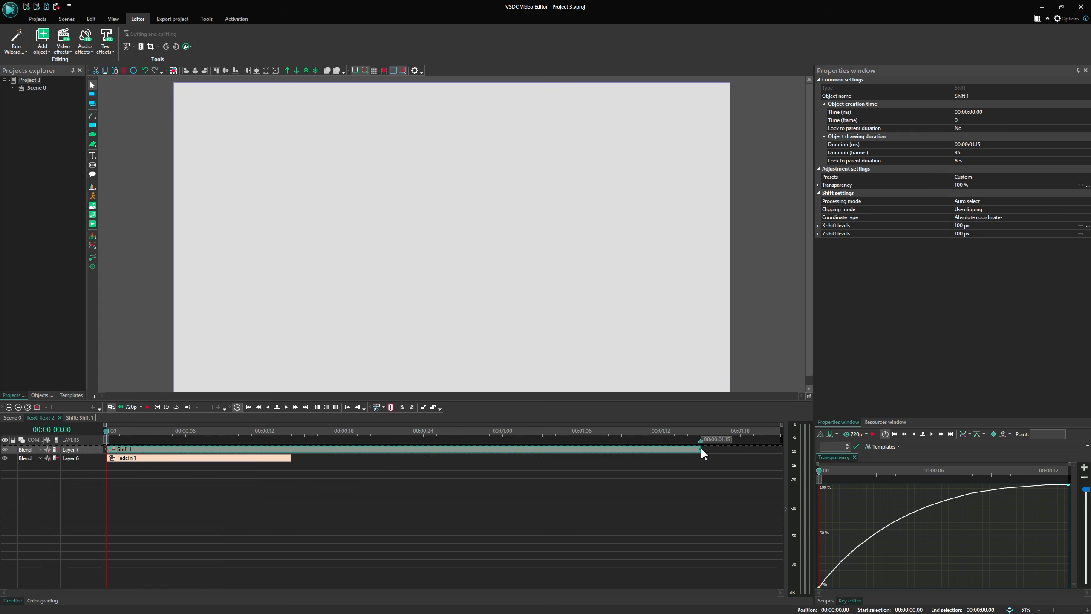
# Shorten the Shift effect to match the FadeIn length and set its duration Lock to parent duration to No.
pyautogui.moveTo(700, 449); pyautogui.dragTo(293, 454)
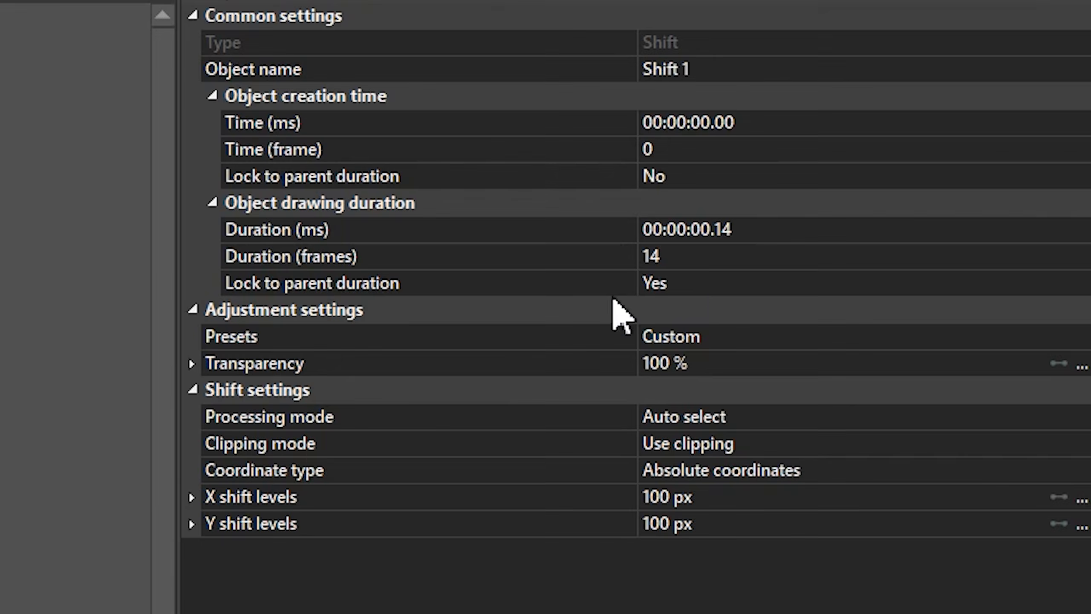
pyautogui.click(973, 160)
pyautogui.doubleClick(713, 283)
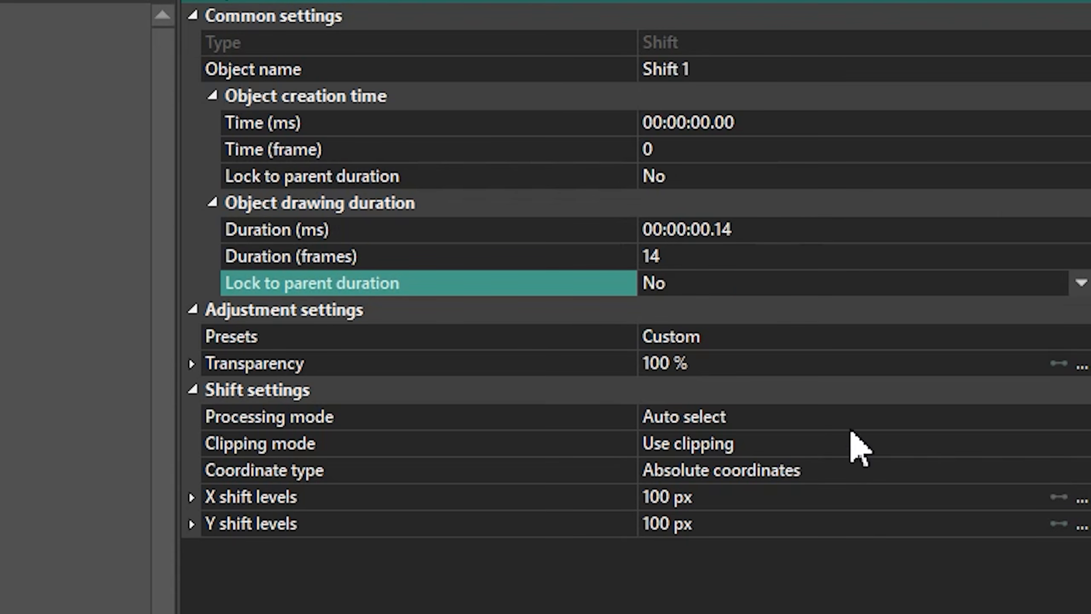
# Set the Shift clipping mode to Without clipping and the coordinate type to Relative coordinates.
pyautogui.click(1062, 446)
pyautogui.click(771, 472)
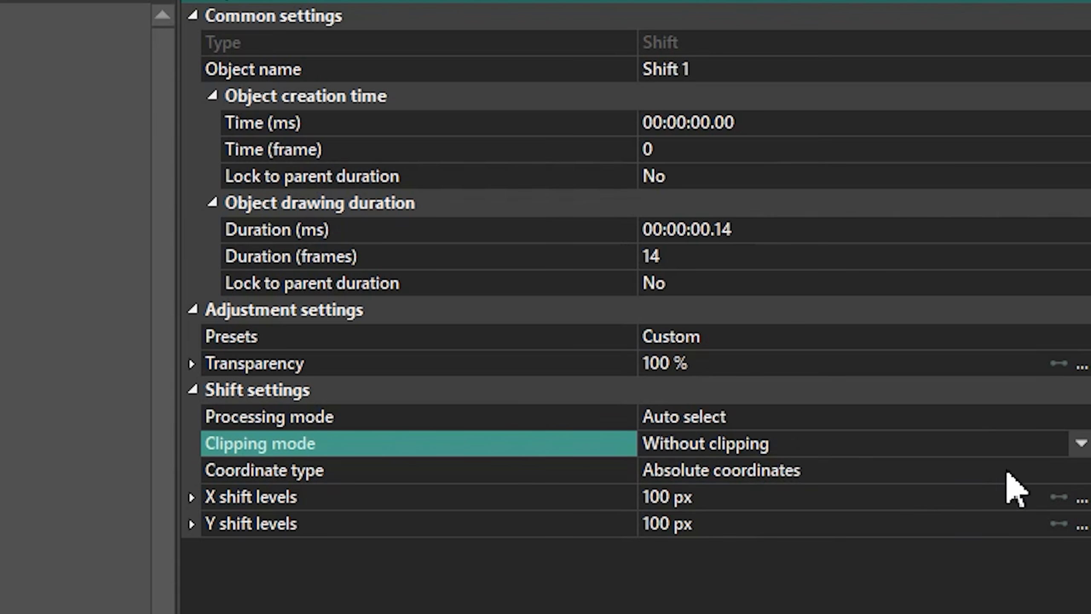
pyautogui.click(1031, 470)
pyautogui.click(1081, 470)
pyautogui.click(736, 500)
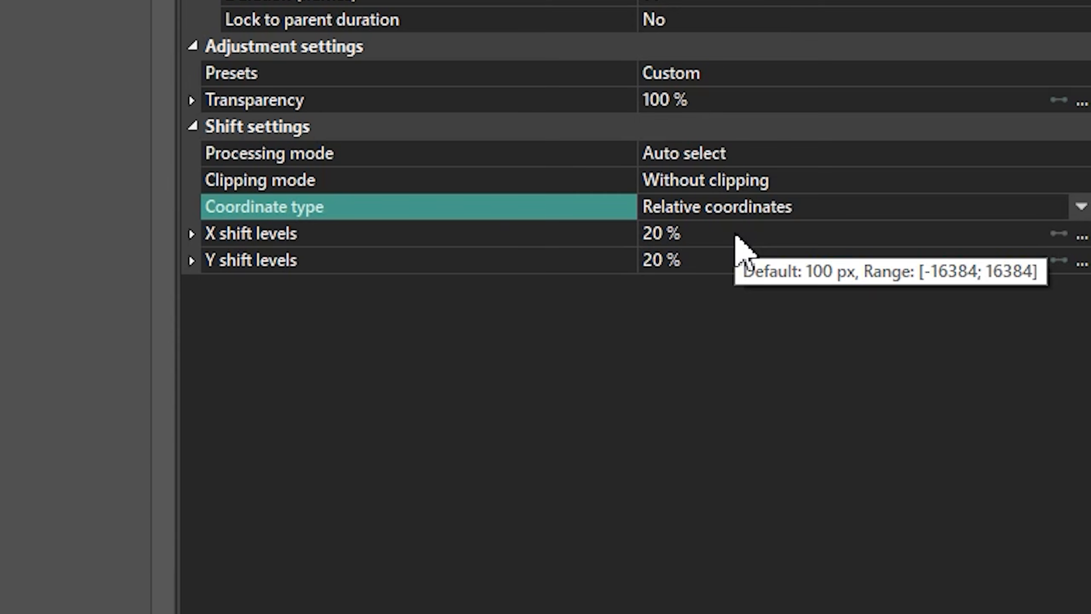
# Set X shift levels to 0 % and the Y shift levels final value to 0 %.
pyautogui.click(524, 237)
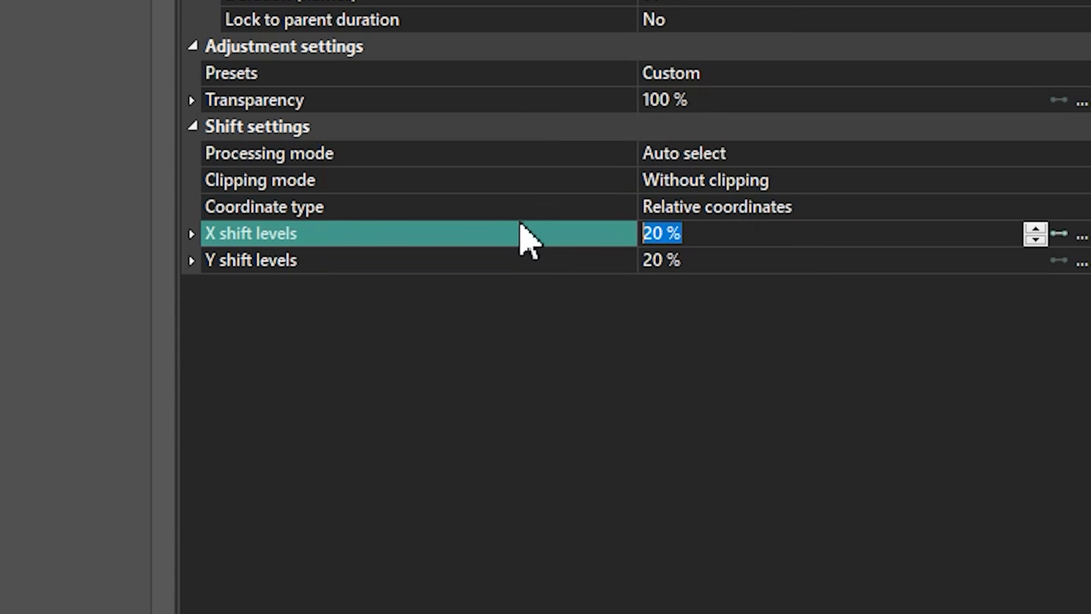
pyautogui.write('0')
pyautogui.press('Return')
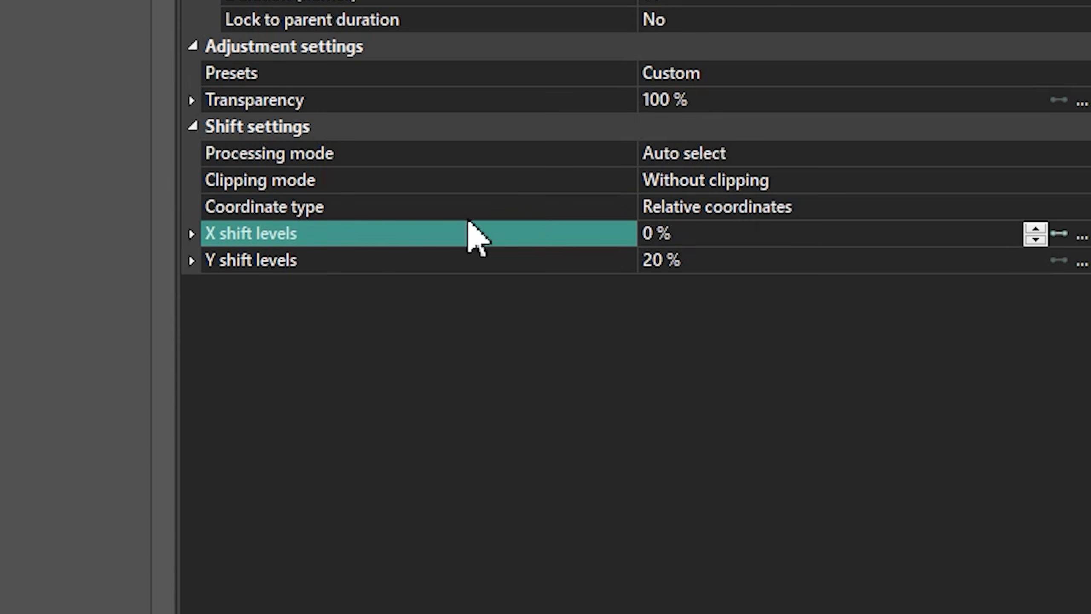
pyautogui.click(192, 260)
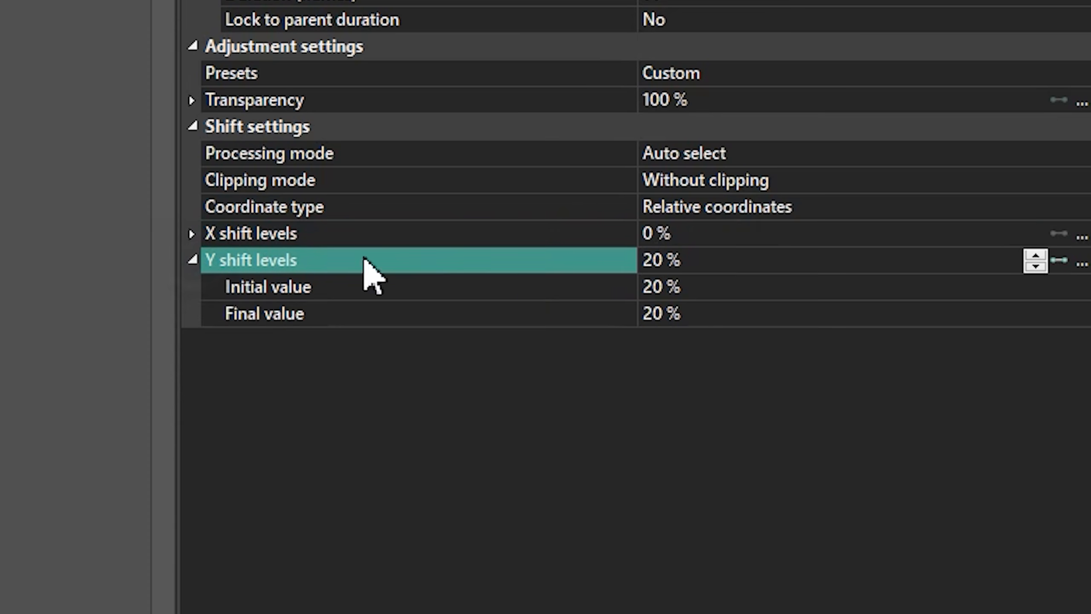
pyautogui.click(709, 313)
pyautogui.write('0')
pyautogui.press('Return')
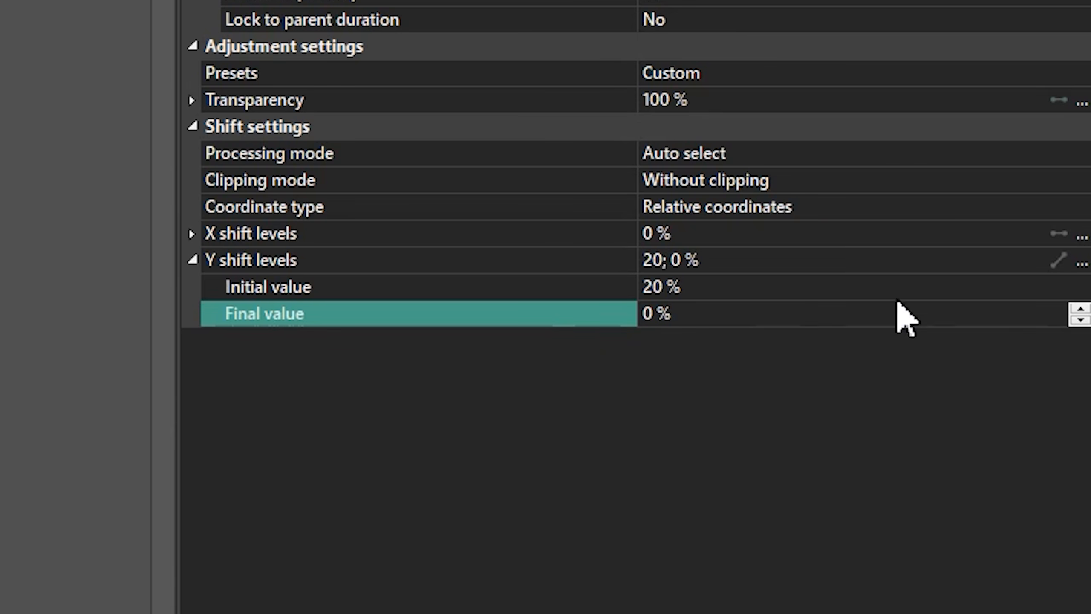
# Apply the inverted Quad Out template to the Y shift levels curve.
pyautogui.click(1081, 261)
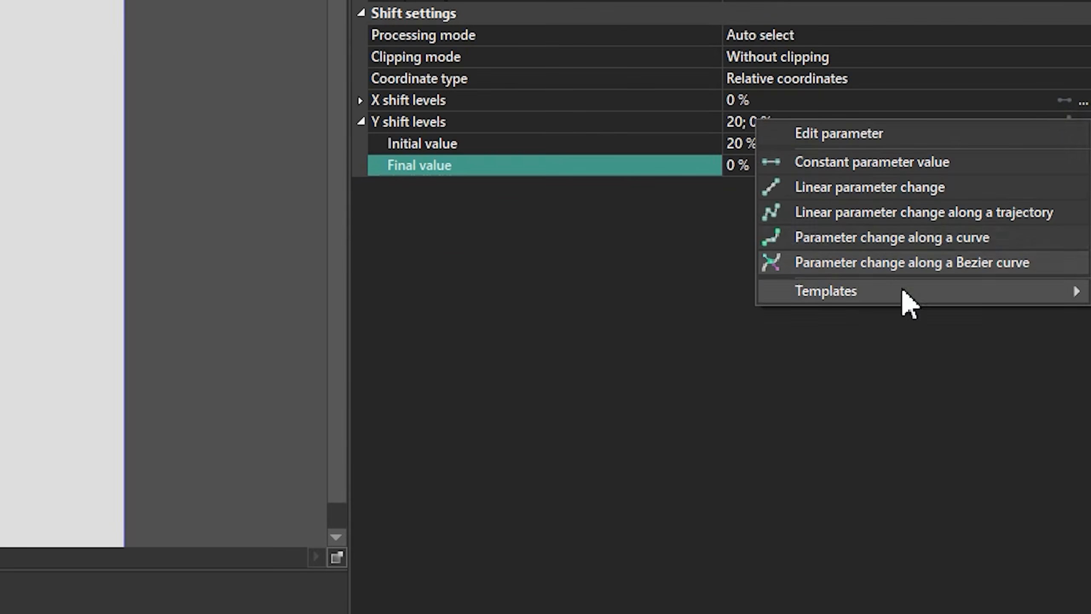
pyautogui.moveTo(803, 306)
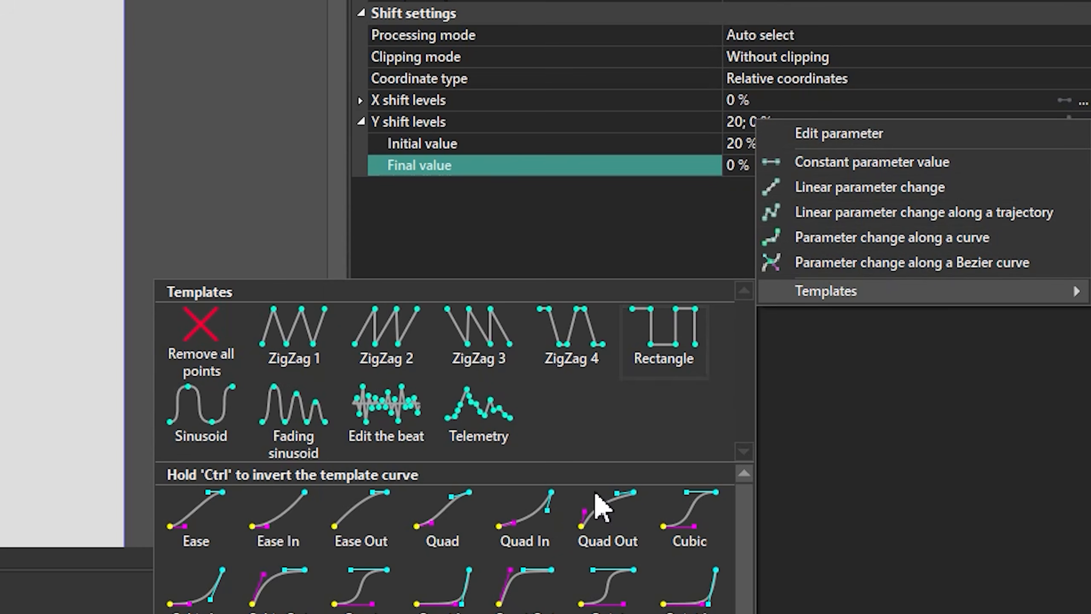
pyautogui.press('ctrl')
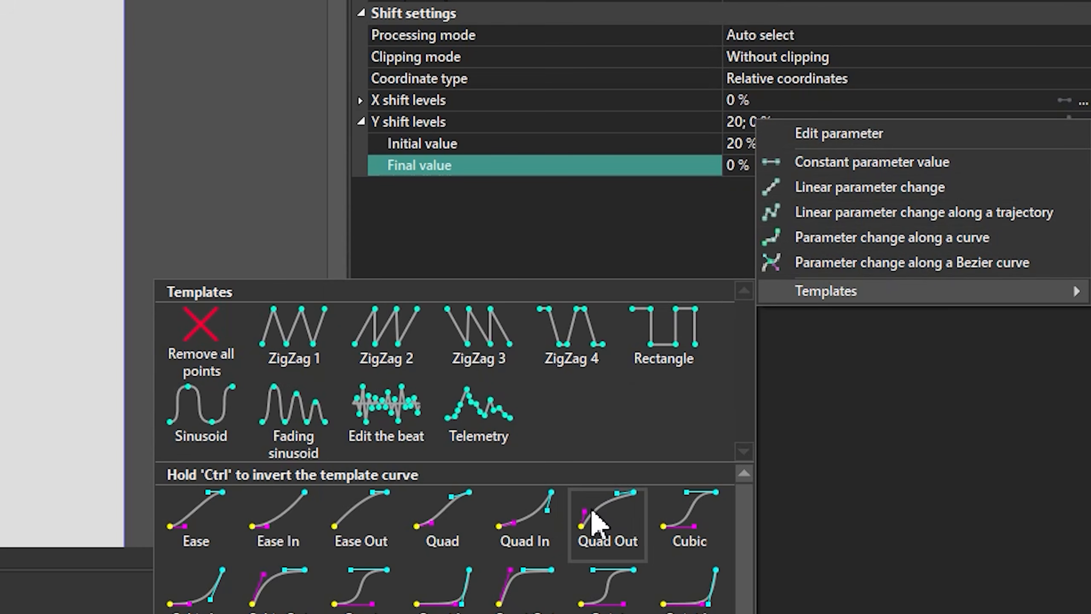
pyautogui.keyDown('ctrl'); pyautogui.click(592, 516); pyautogui.keyUp('ctrl')
# Play the animation from the start to preview the effects, then deselect the effect.
pyautogui.press('space')
pyautogui.moveTo(122, 432); pyautogui.dragTo(90, 429)
pyautogui.press('space')
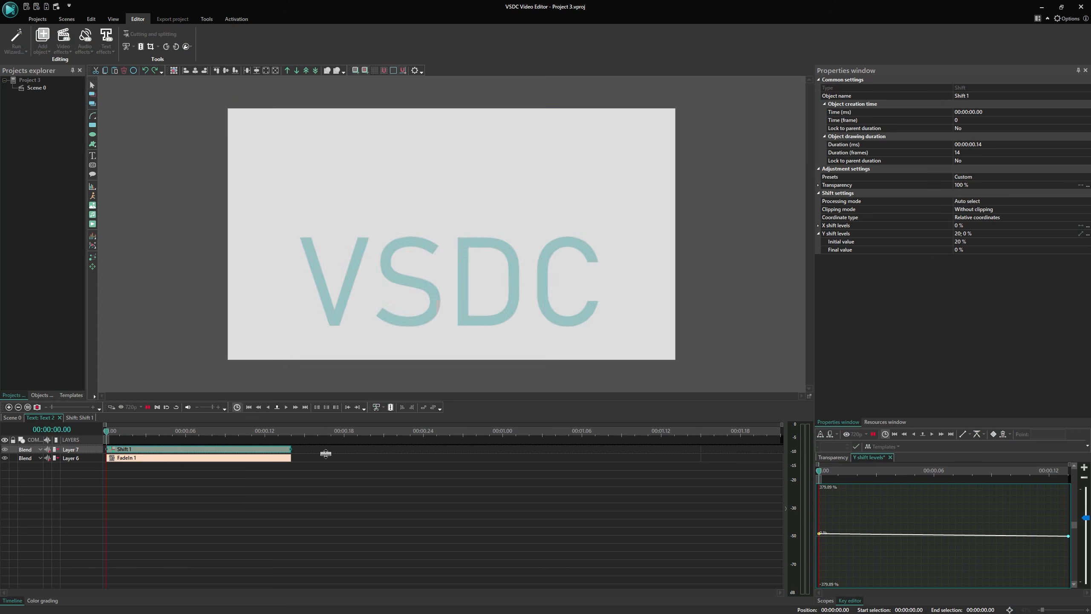
pyautogui.press('space')
pyautogui.click(438, 453)
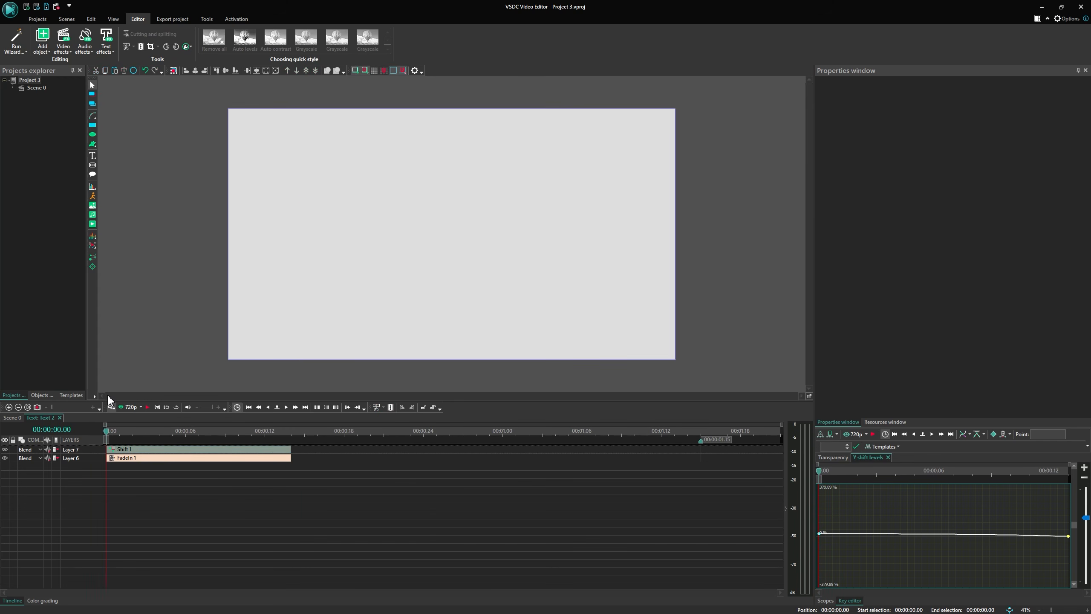
# Add a Recoloring text effect and shorten it on the timeline to about 18 frames.
pyautogui.click(110, 52)
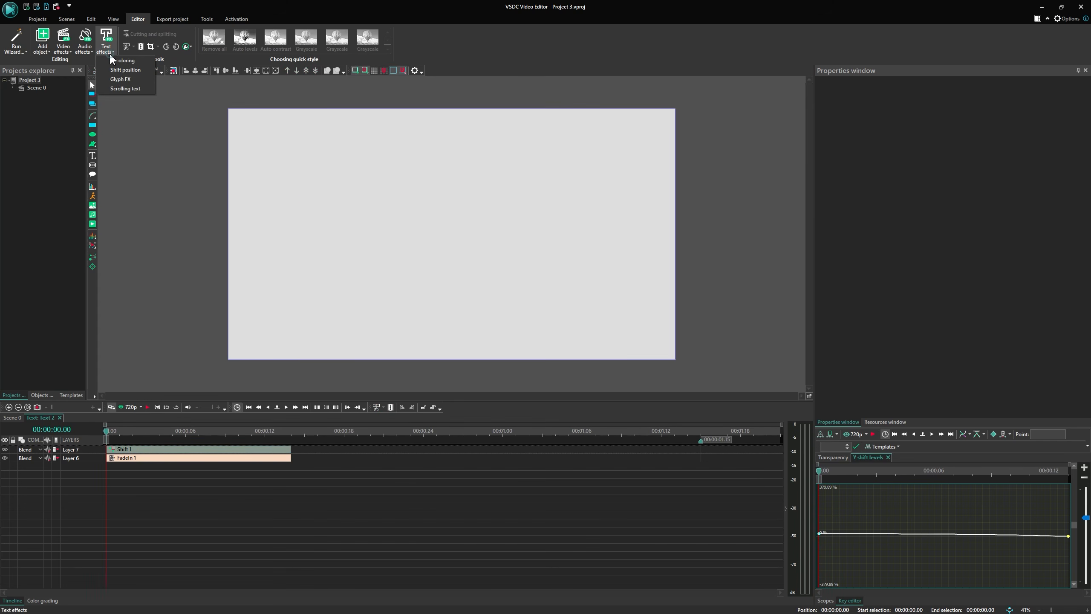
pyautogui.click(135, 61)
pyautogui.click(624, 352)
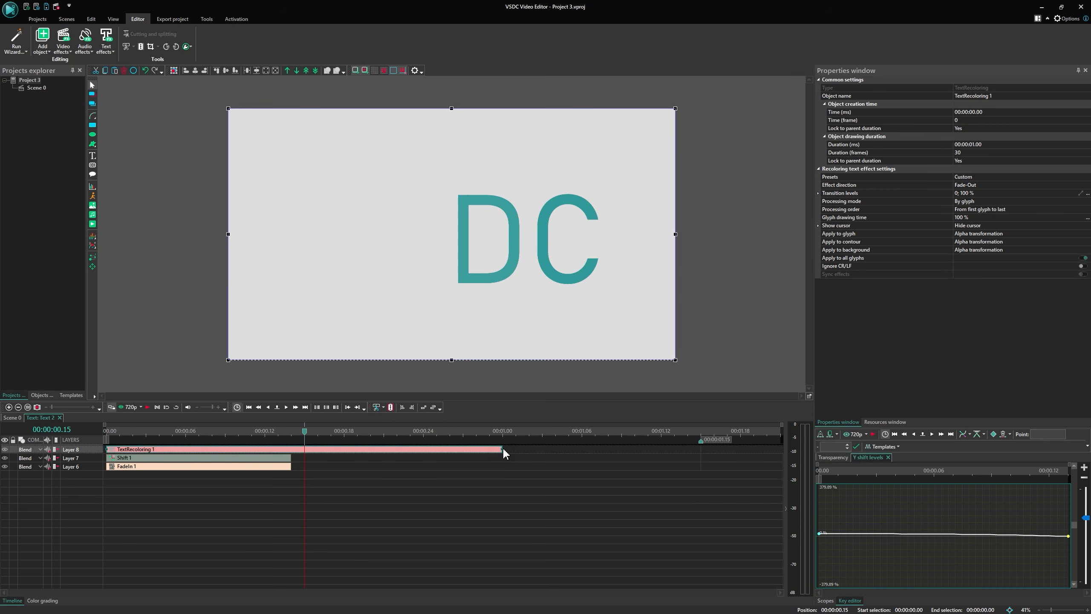
pyautogui.moveTo(506, 454); pyautogui.dragTo(344, 450)
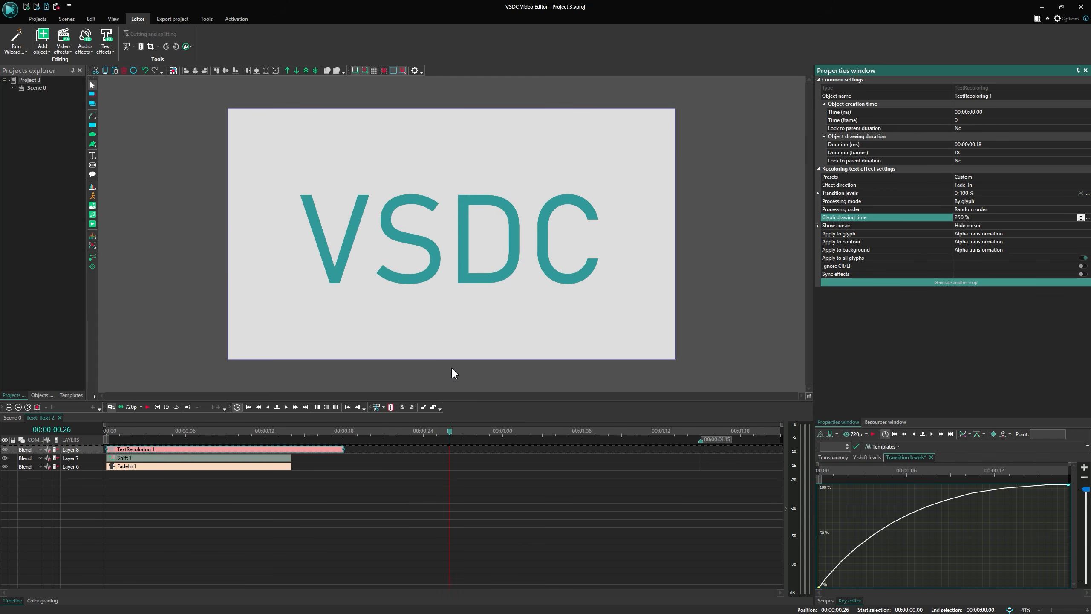
# Replay the combined text animation from the beginning.
pyautogui.moveTo(116, 431); pyautogui.dragTo(89, 434)
pyautogui.press('space')
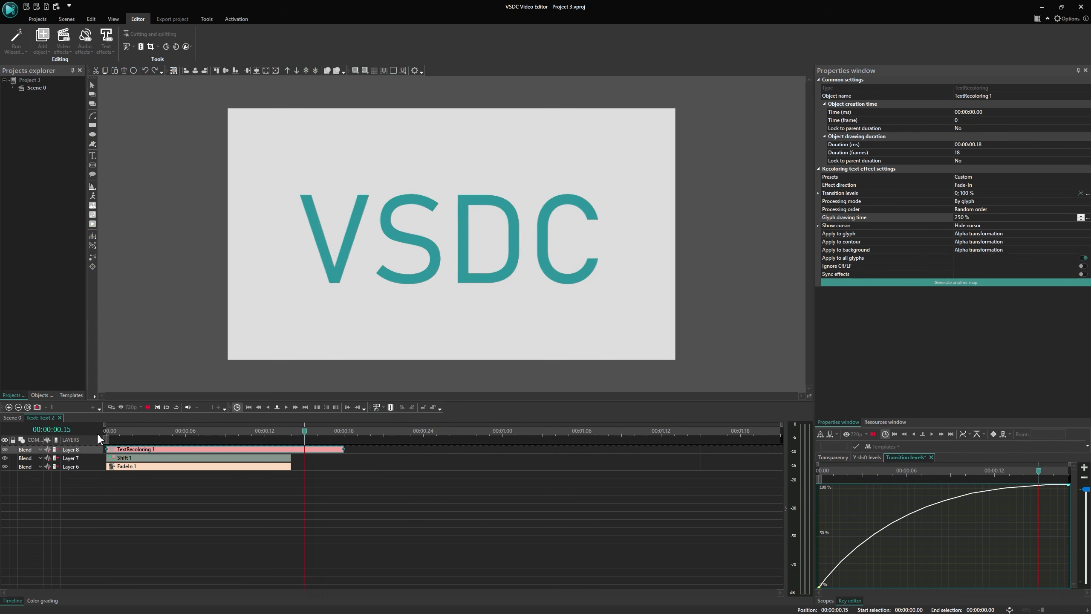
pyautogui.press('space')
# Select the three effects on the timeline and add a new child folder in the Templates panel.
pyautogui.moveTo(265, 509); pyautogui.dragTo(222, 455)
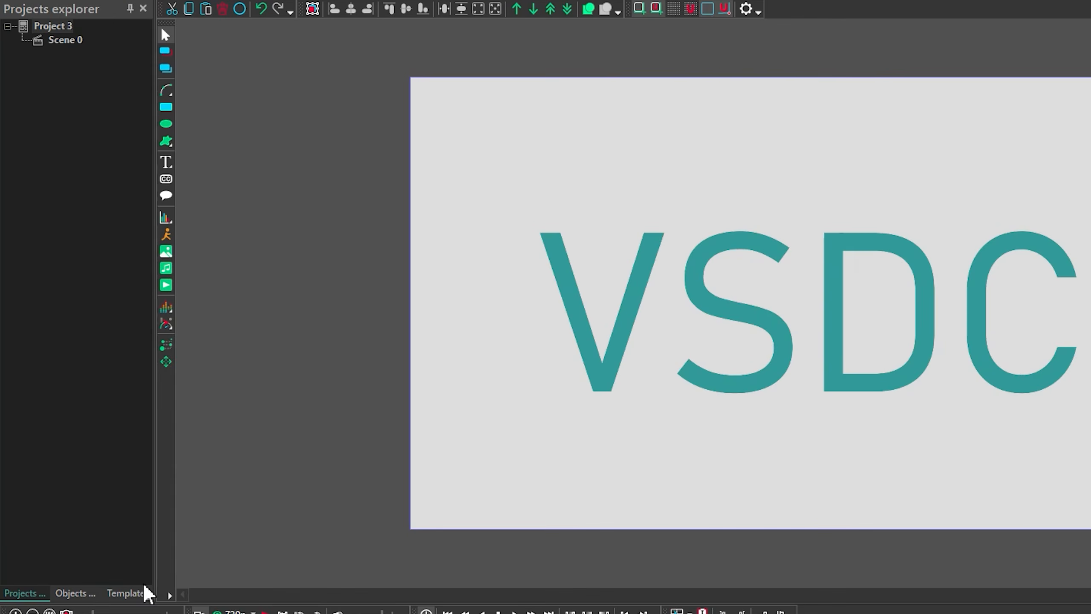
pyautogui.click(72, 395)
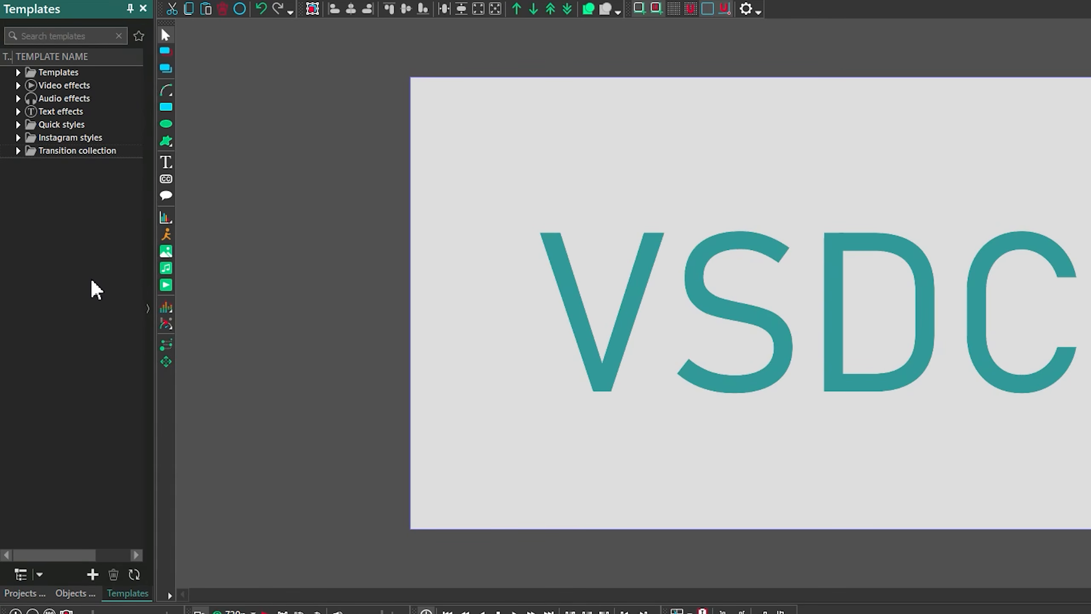
pyautogui.rightClick(96, 289)
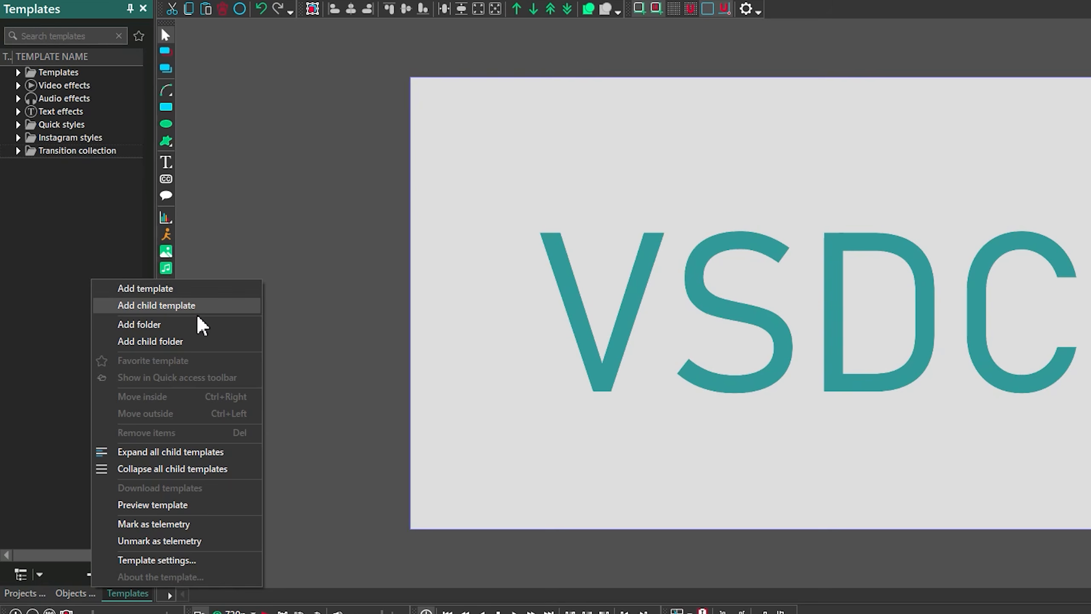
pyautogui.click(189, 341)
# Add a child template named in to the My templates folder.
pyautogui.rightClick(60, 164)
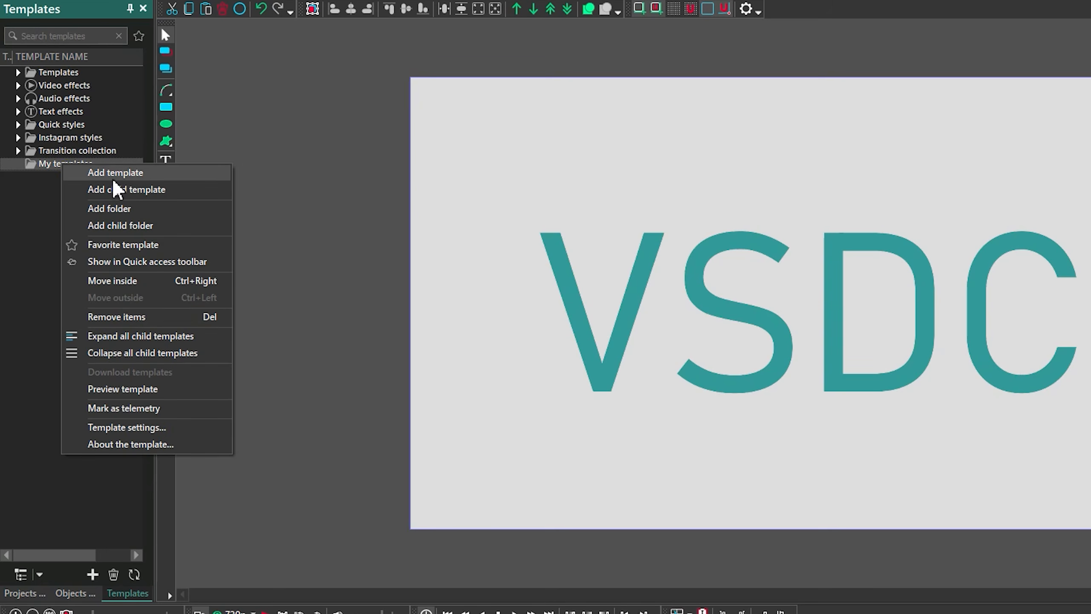
pyautogui.click(133, 190)
pyautogui.write('in')
pyautogui.press('Return')
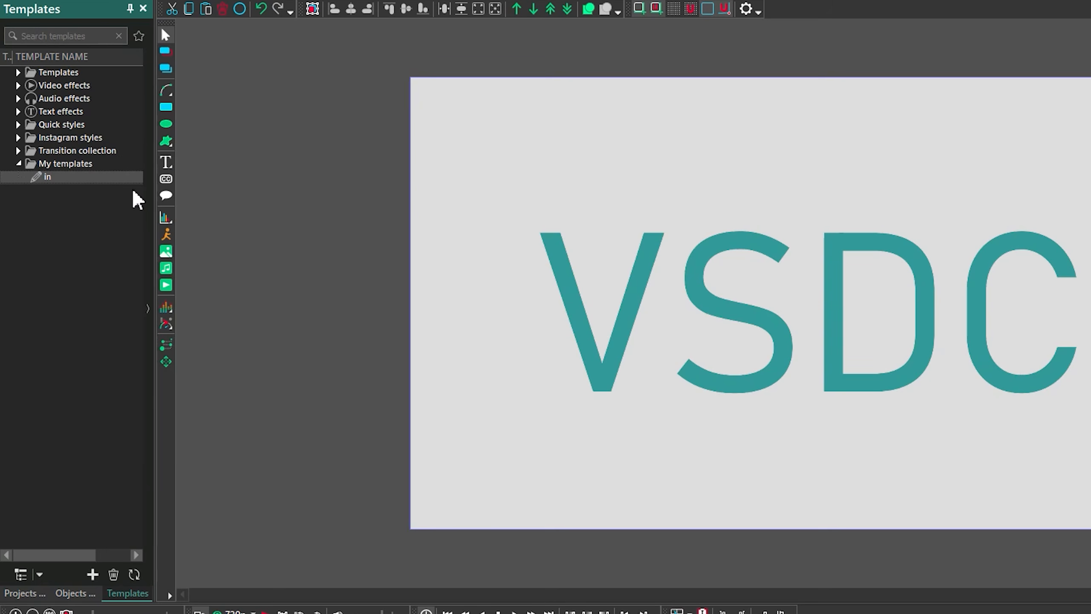
# Open the settings of the in template and enable Use template duration.
pyautogui.rightClick(43, 177)
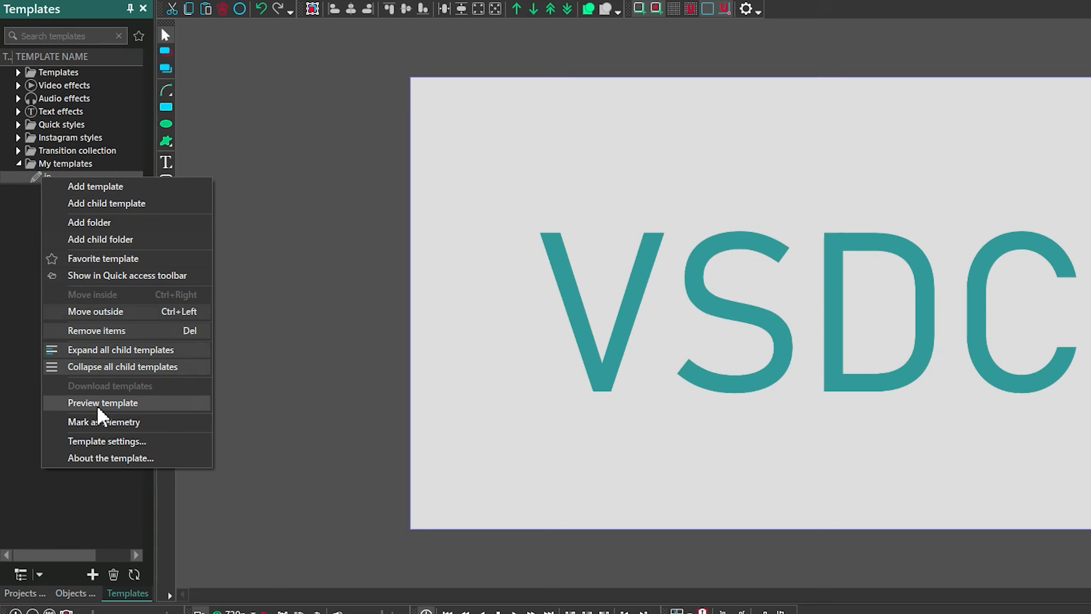
pyautogui.click(100, 443)
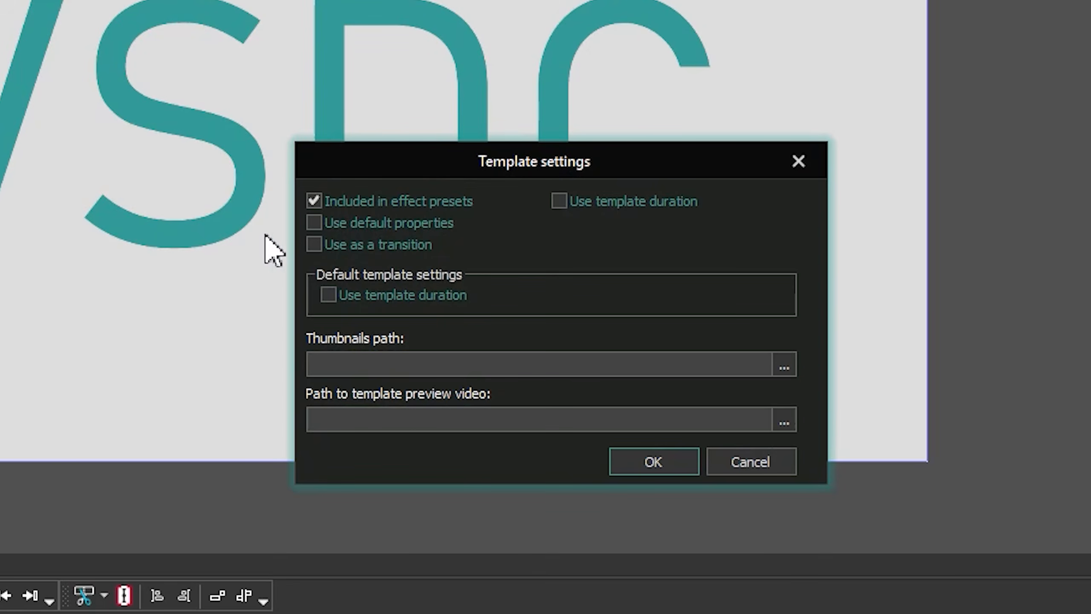
pyautogui.click(557, 203)
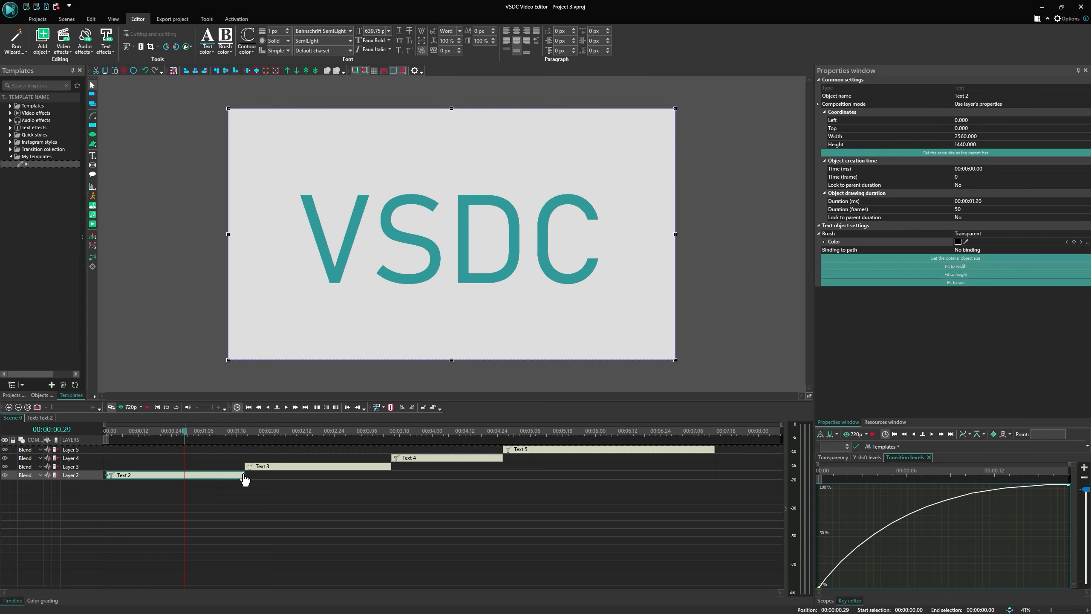
# Select the Text 3, Text 4 and Text 5 objects, apply the in template to them, and play the result.
pyautogui.click(349, 507)
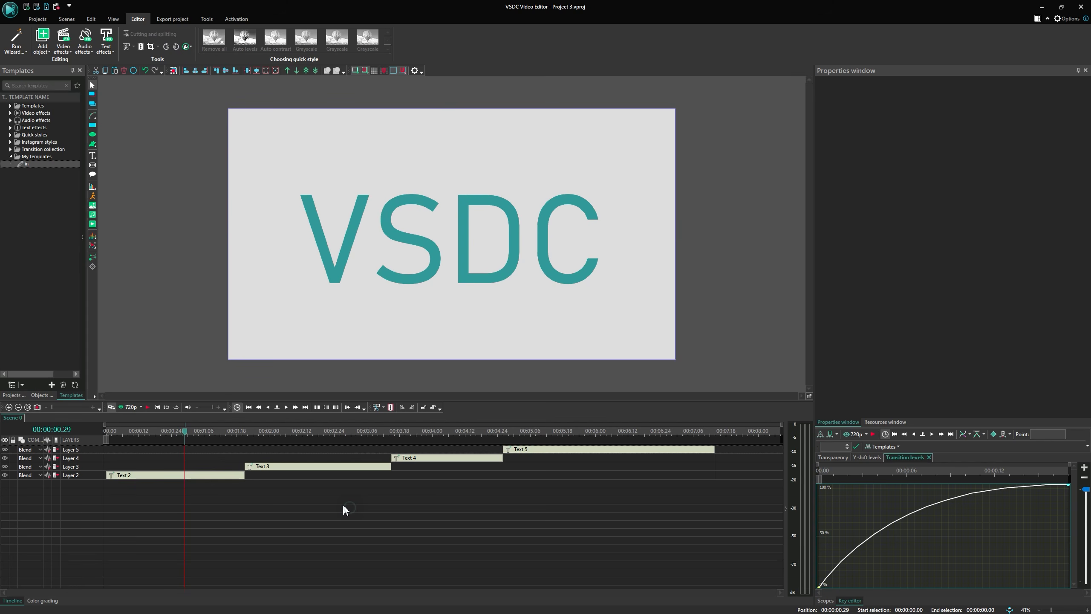
pyautogui.moveTo(343, 503); pyautogui.dragTo(585, 452)
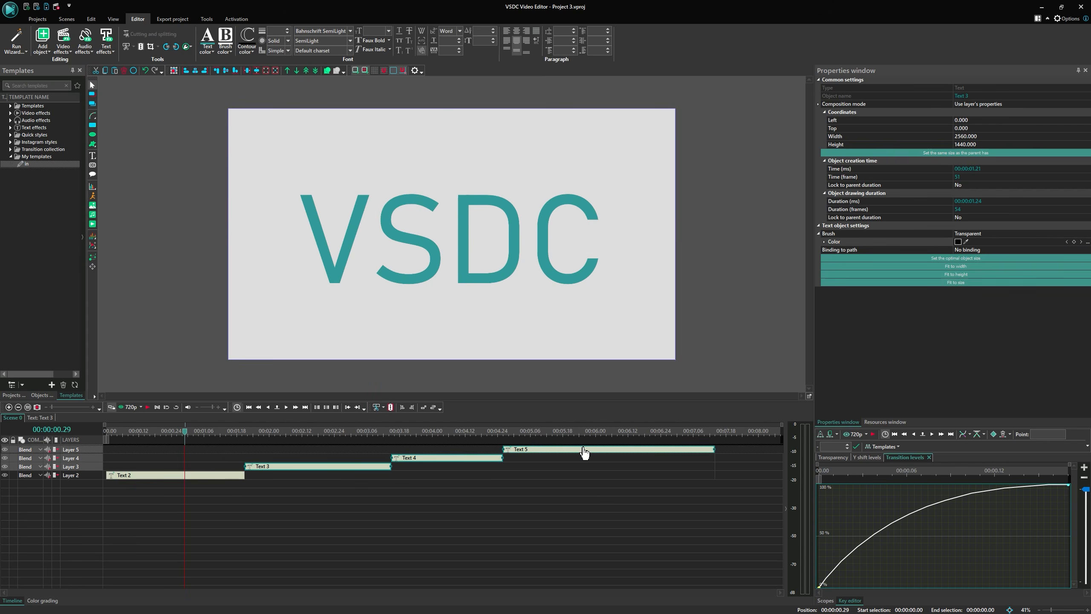
pyautogui.moveTo(28, 166); pyautogui.dragTo(379, 253)
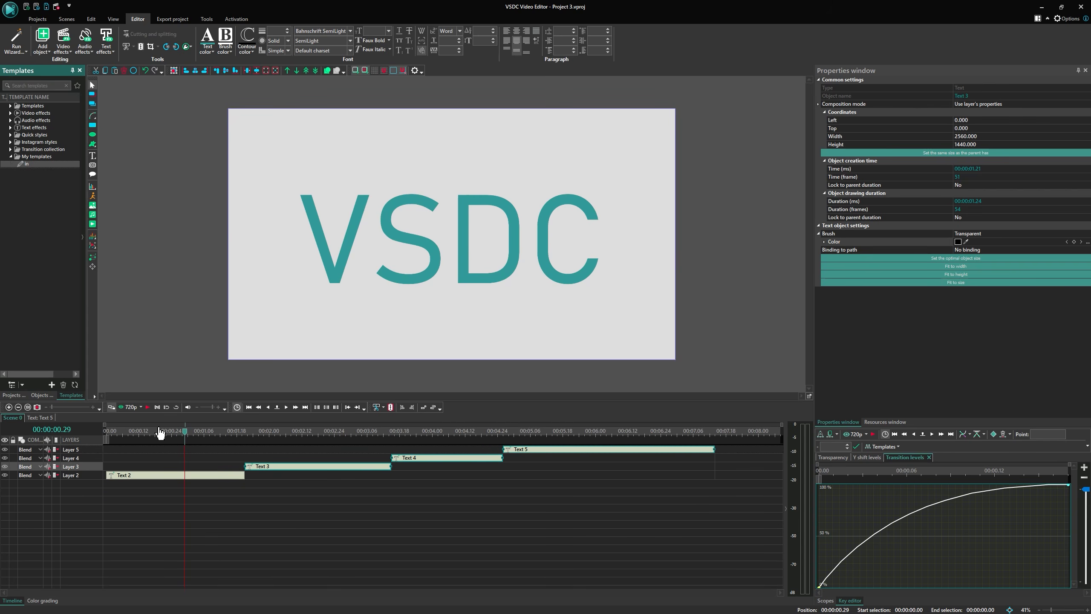
pyautogui.press('space')
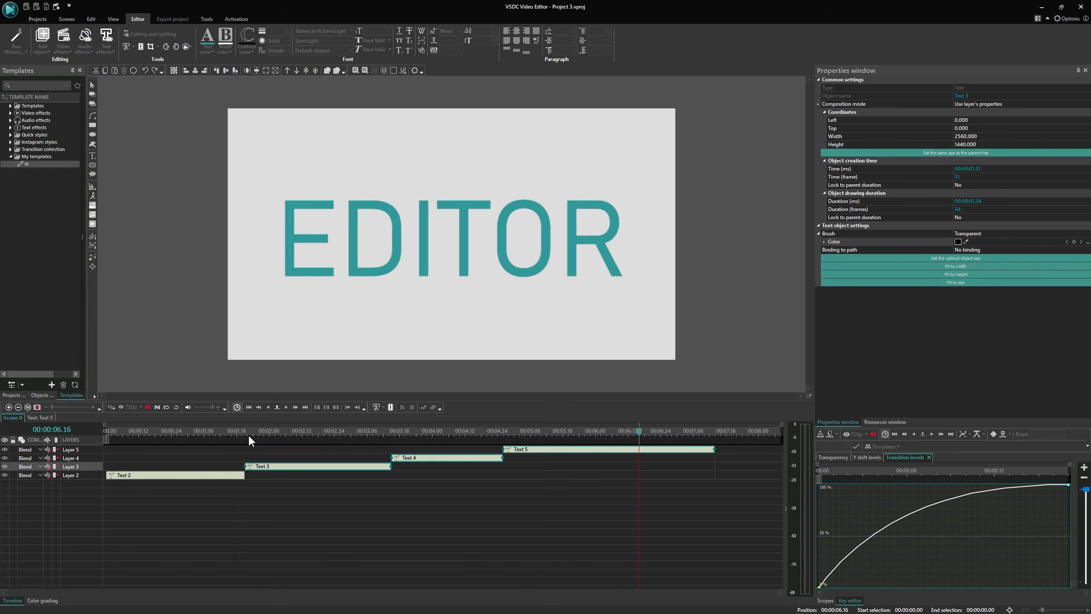
pyautogui.press('space')
# Open Text 3 and Text 4 to inspect the effects the template added inside them.
pyautogui.click(312, 484)
pyautogui.click(313, 469)
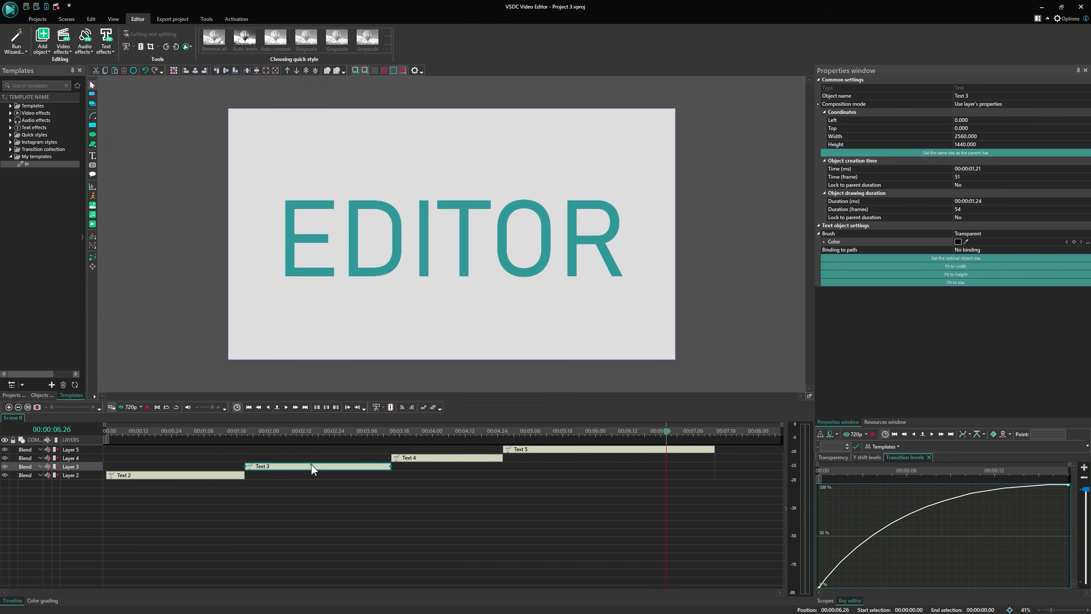
pyautogui.doubleClick(313, 467)
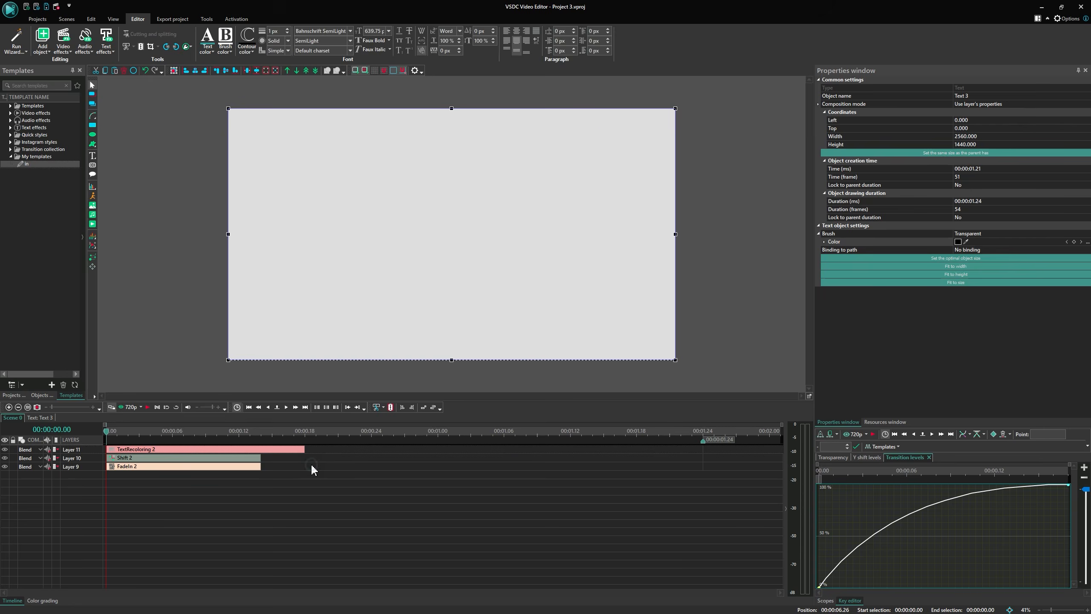
pyautogui.click(14, 419)
pyautogui.doubleClick(419, 465)
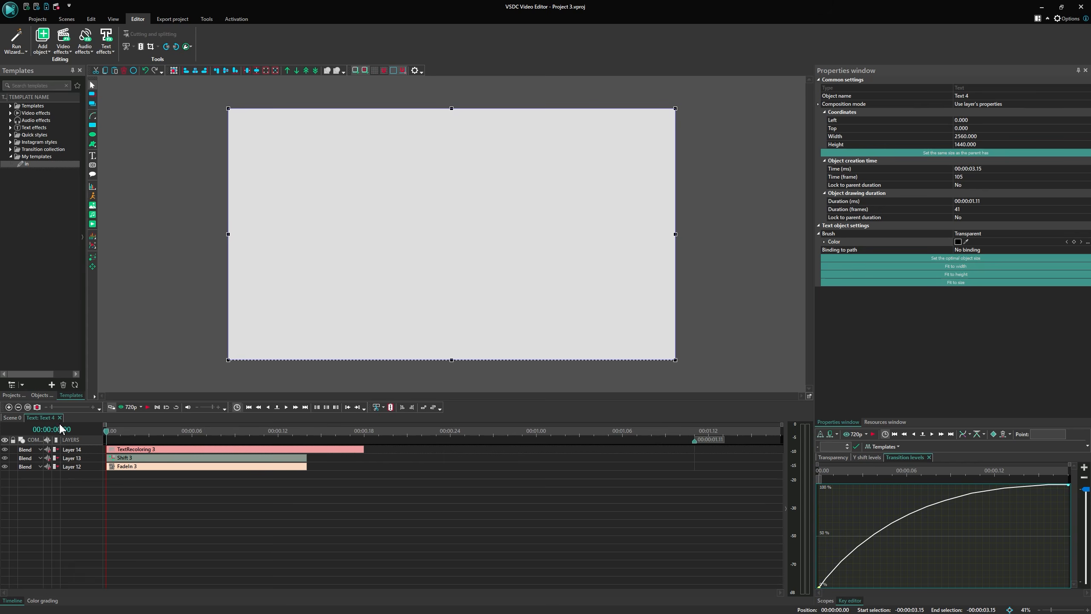
pyautogui.click(16, 419)
# Inside Text 2, paste a copy of its three effects and align the copies to end with the object.
pyautogui.doubleClick(190, 476)
pyautogui.moveTo(236, 499); pyautogui.dragTo(199, 425)
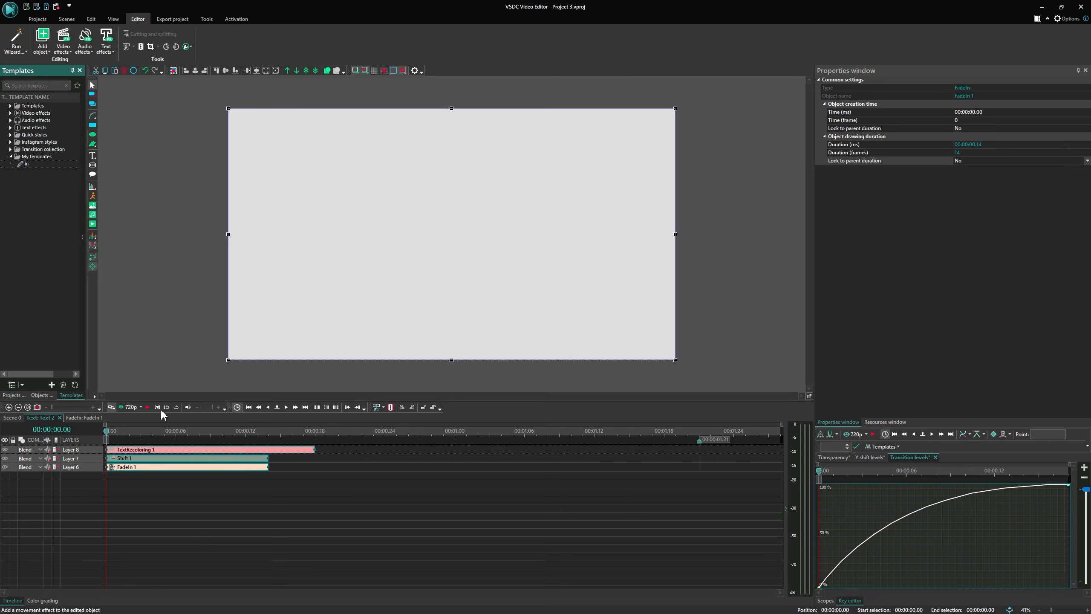
pyautogui.hotkey('ctrl', 'v')
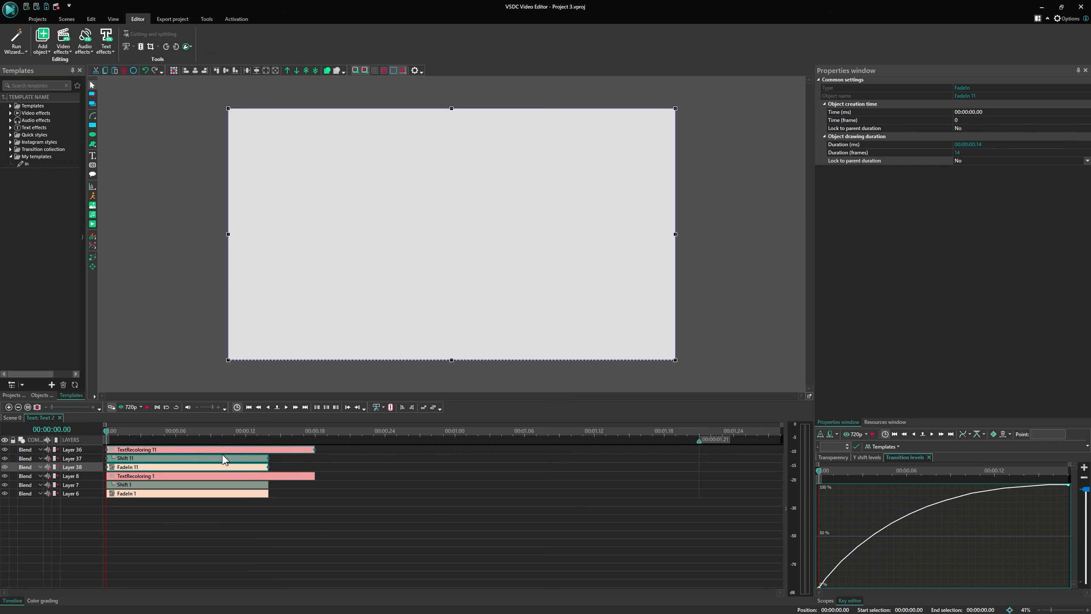
pyautogui.click(646, 452)
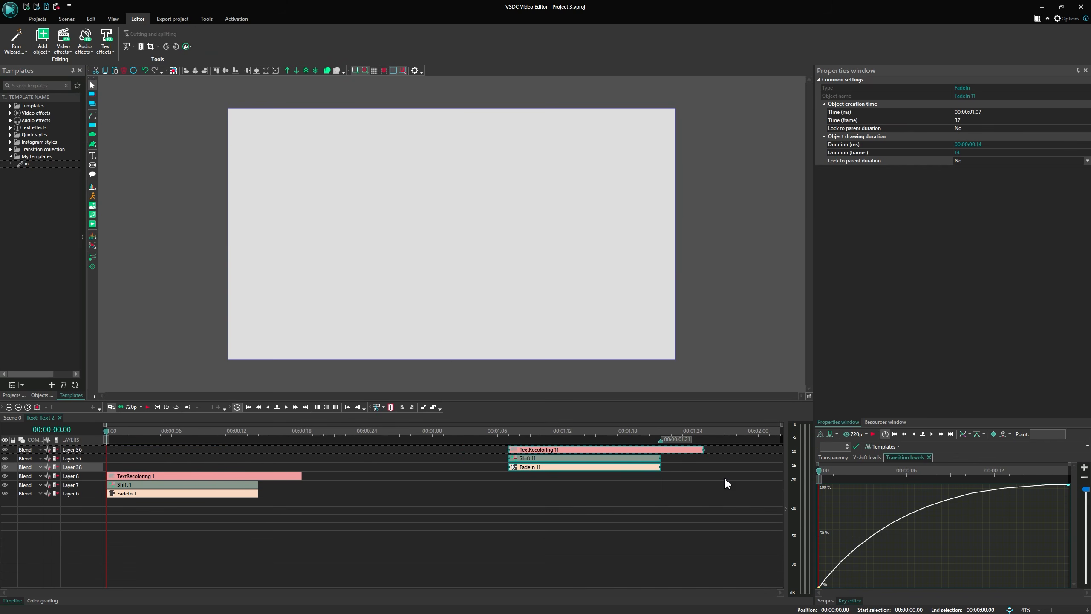
pyautogui.moveTo(702, 449); pyautogui.dragTo(660, 447)
# Select the copied effects and set their creation time Lock to parent duration to Yes.
pyautogui.click(646, 494)
pyautogui.click(603, 451)
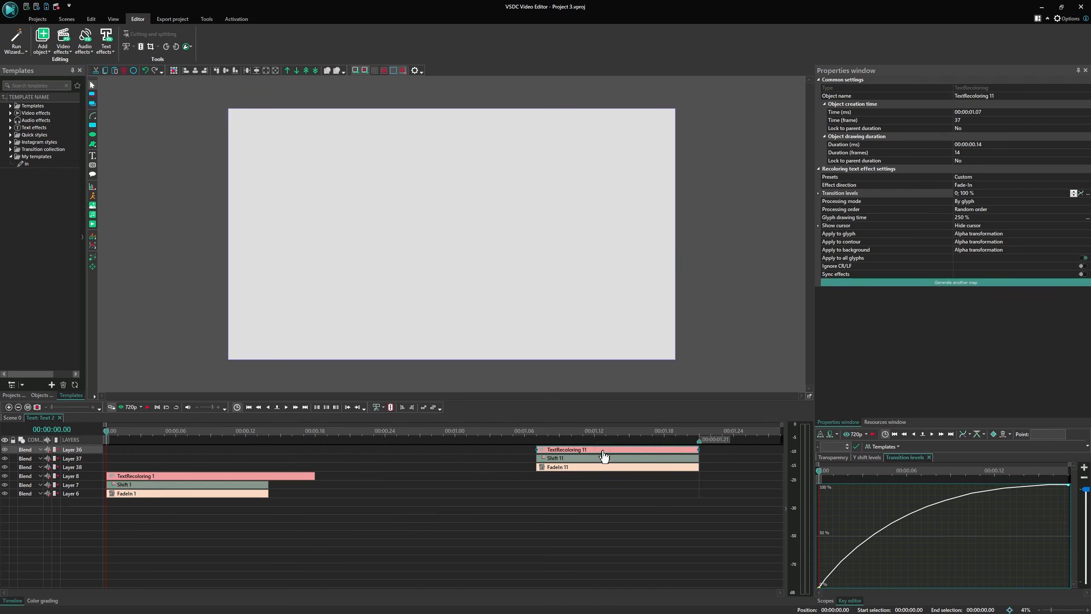
pyautogui.click(604, 467)
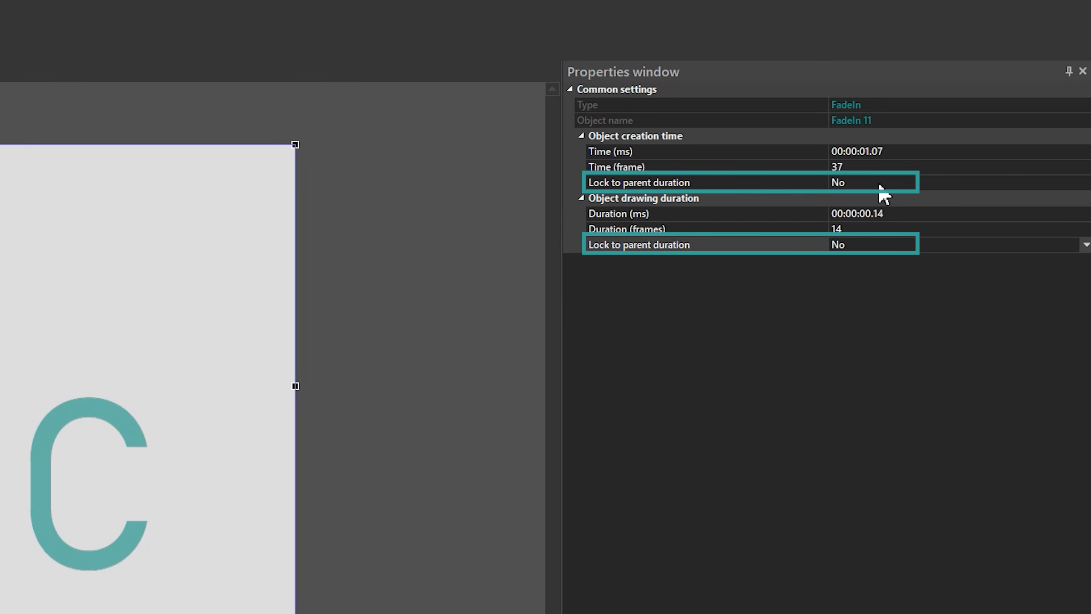
pyautogui.doubleClick(879, 184)
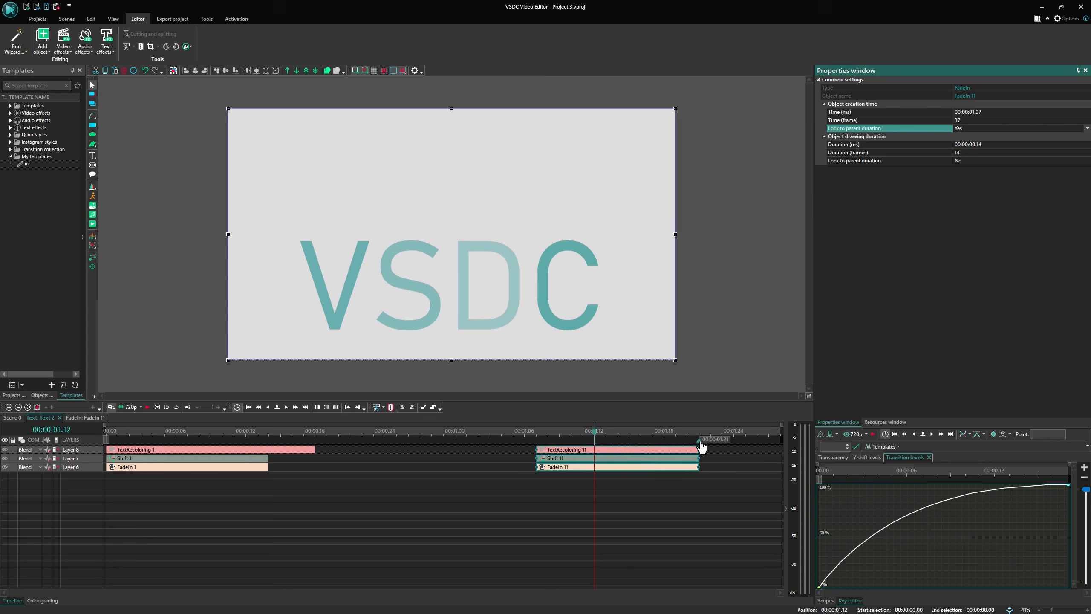
# Try stretching the text object's duration and undo the change.
pyautogui.moveTo(700, 442); pyautogui.dragTo(756, 442)
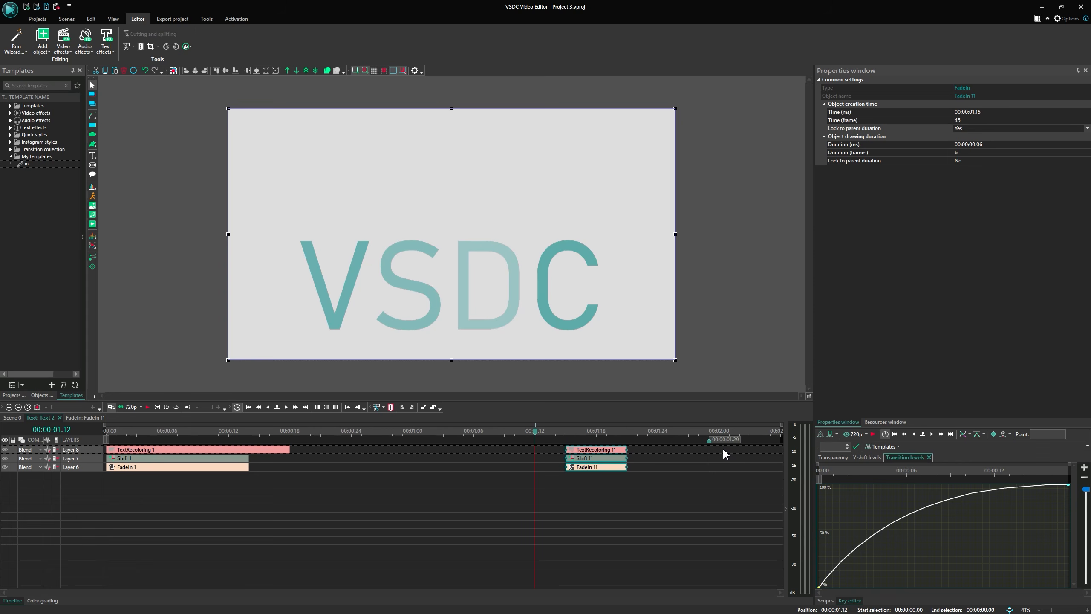
pyautogui.hotkey('ctrl', 'z')
pyautogui.hotkey('ctrl', 'z')
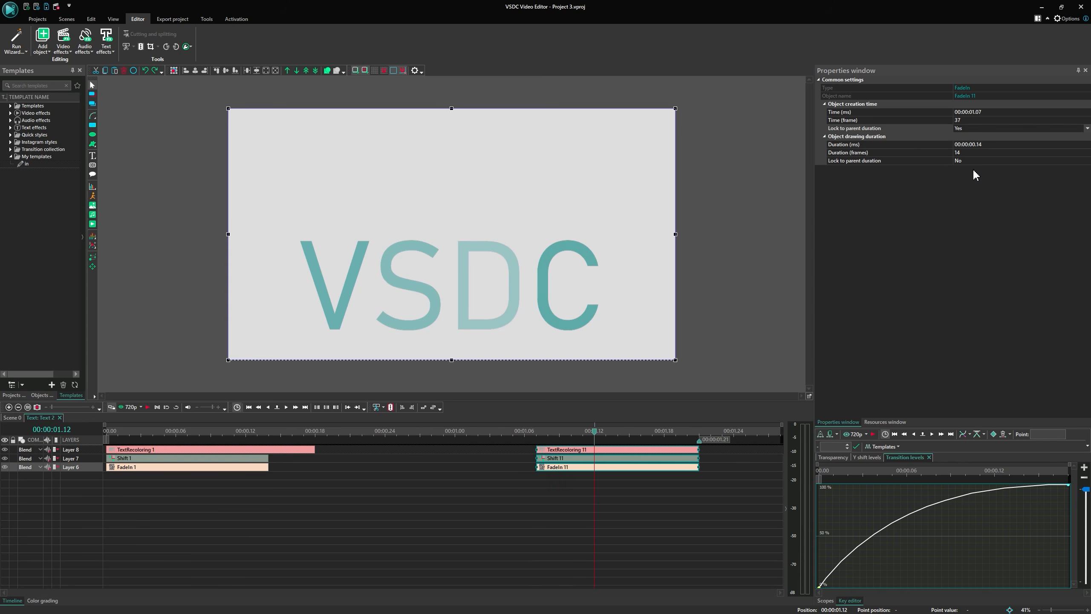
# Set the copies' drawing duration Lock to parent duration to Yes and undo a trial stretch of the object.
pyautogui.click(977, 160)
pyautogui.moveTo(700, 442)
pyautogui.mouseDown()
pyautogui.moveTo(762, 446)
pyautogui.moveTo(732, 451)
pyautogui.mouseUp()
pyautogui.hotkey('ctrl', 'z')
pyautogui.hotkey('ctrl', 'z')
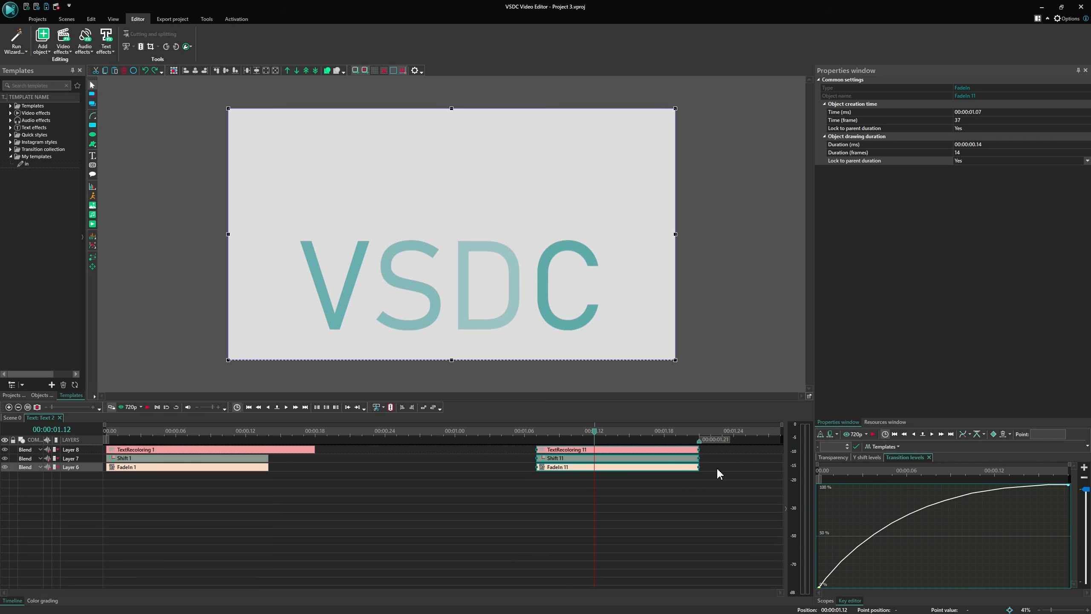
# Apply an inverted Quad Out curve to the copied TextRecoloring effect's Transition levels.
pyautogui.click(675, 481)
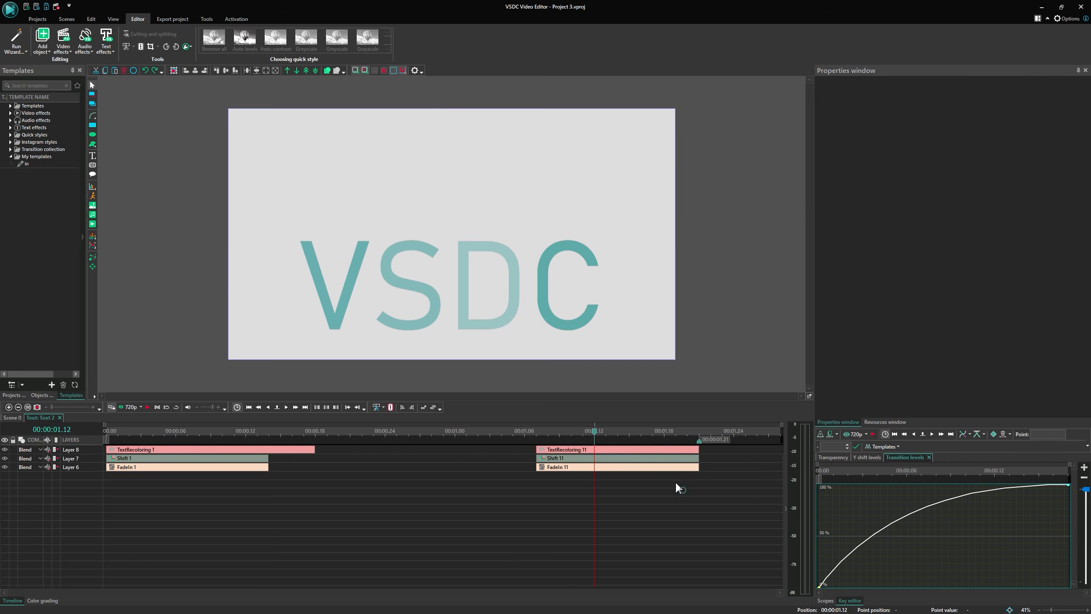
pyautogui.click(668, 450)
pyautogui.click(1073, 191)
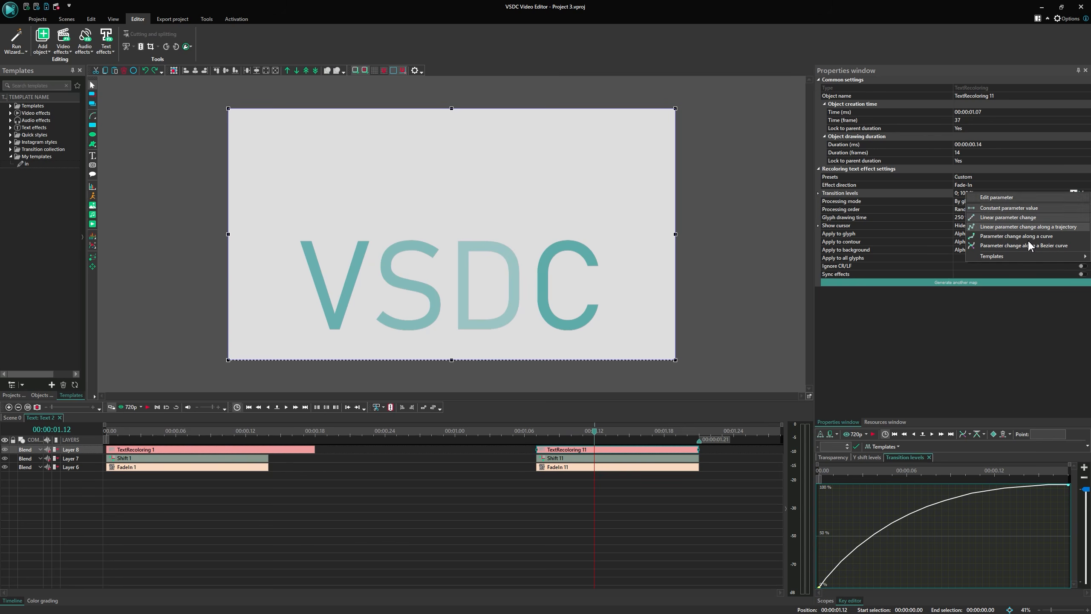
pyautogui.moveTo(1012, 255)
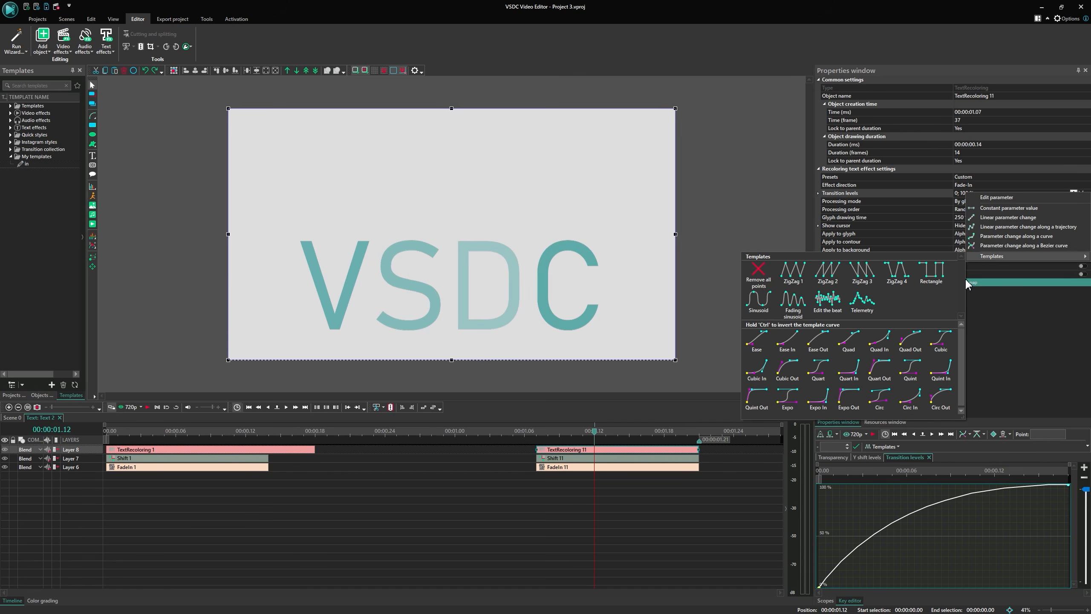
pyautogui.keyDown('ctrl'); pyautogui.click(916, 343); pyautogui.keyUp('ctrl')
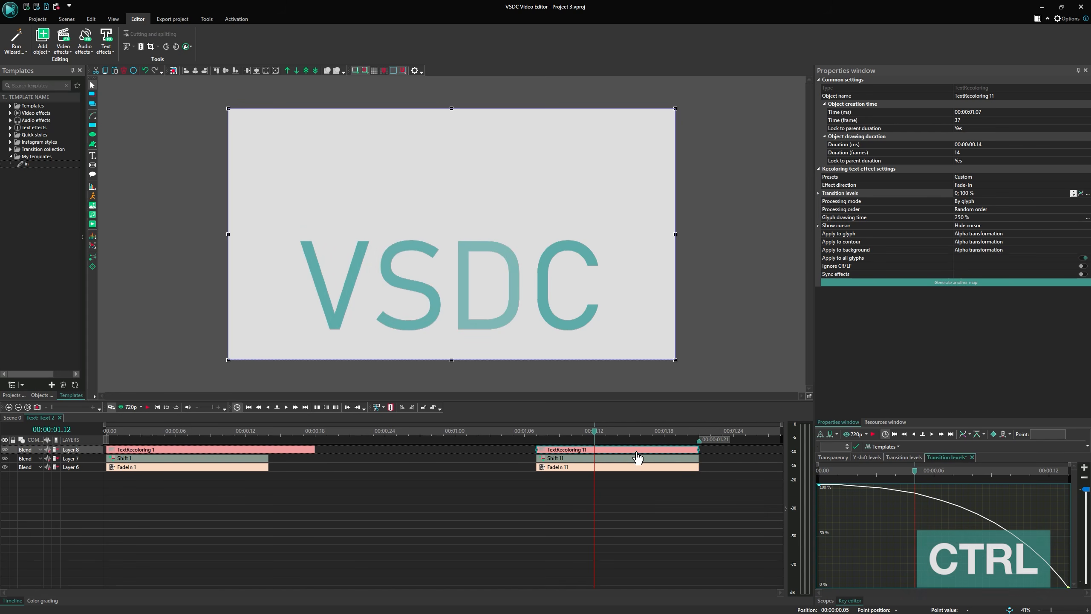
# Apply the Quad Out curve to the copied Shift effect's Y shift levels.
pyautogui.click(623, 458)
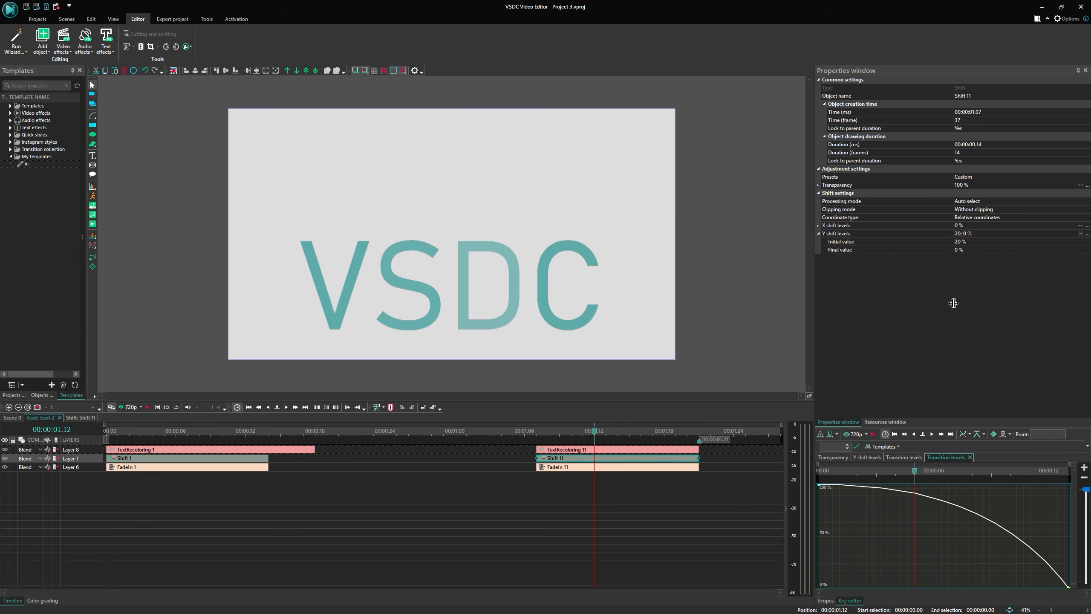
pyautogui.click(1087, 235)
pyautogui.moveTo(1031, 295)
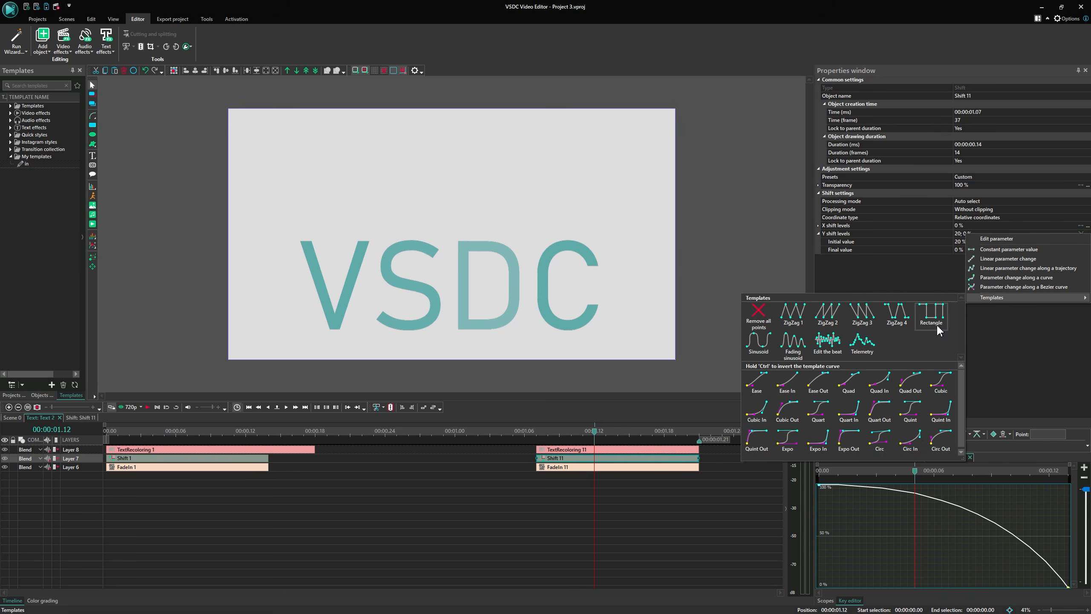
pyautogui.click(905, 380)
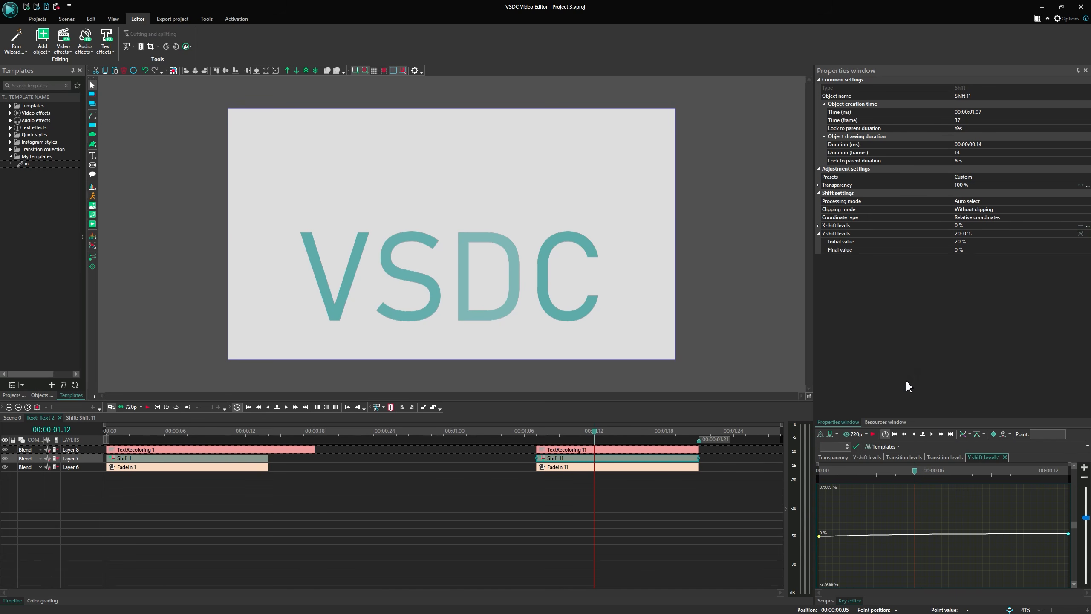
# Apply an inverted Quad Out curve to the copied FadeIn effect's Transparency.
pyautogui.click(629, 470)
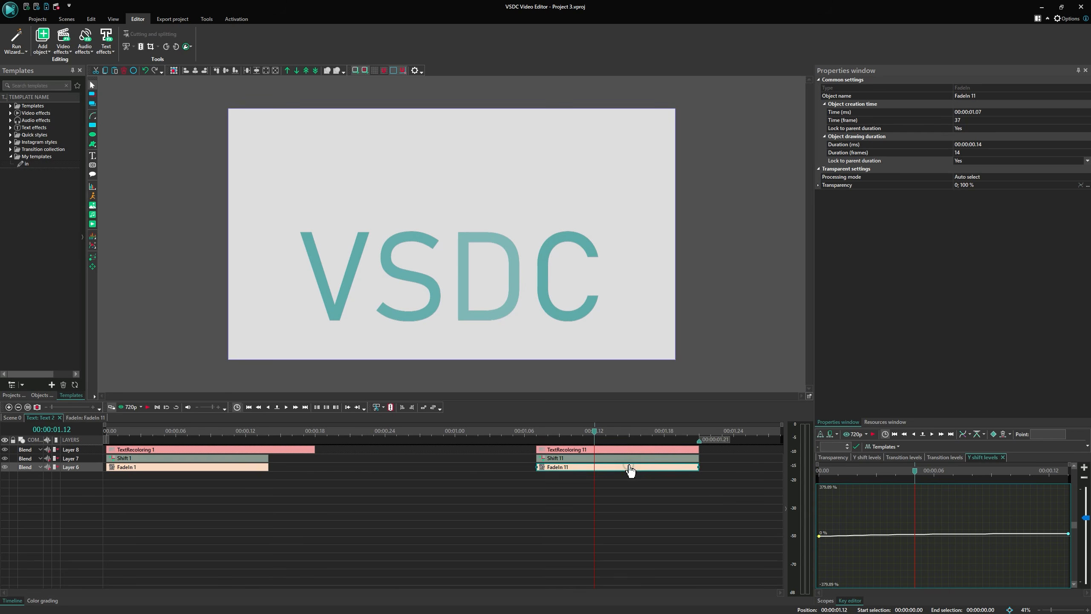
pyautogui.click(1080, 188)
pyautogui.moveTo(1019, 251)
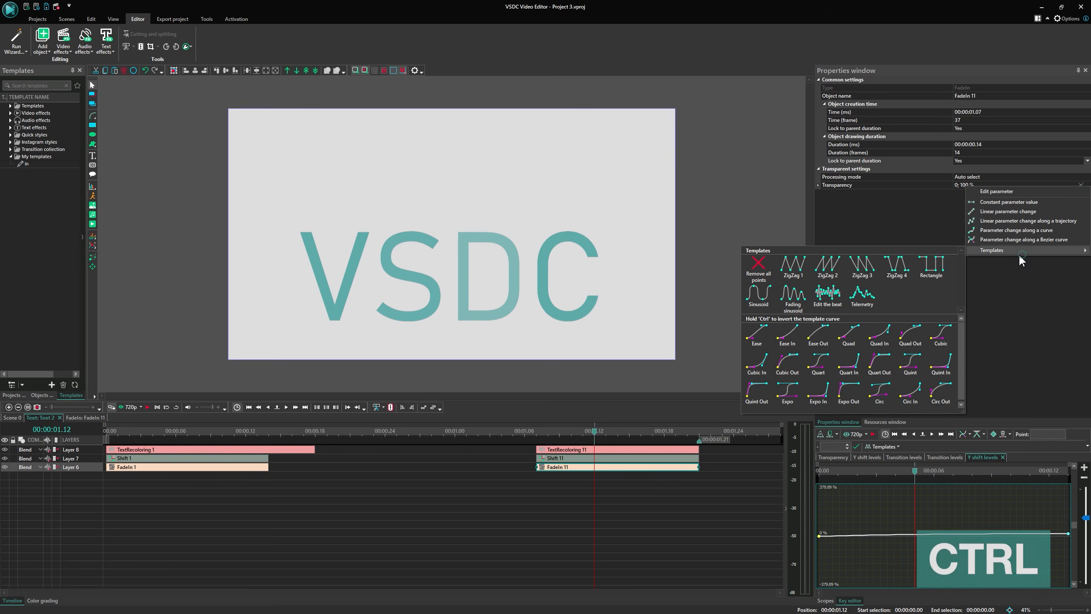
pyautogui.keyDown('ctrl'); pyautogui.click(912, 338); pyautogui.keyUp('ctrl')
# Scrub through the copied effects to preview the fade-out animation.
pyautogui.click(542, 431)
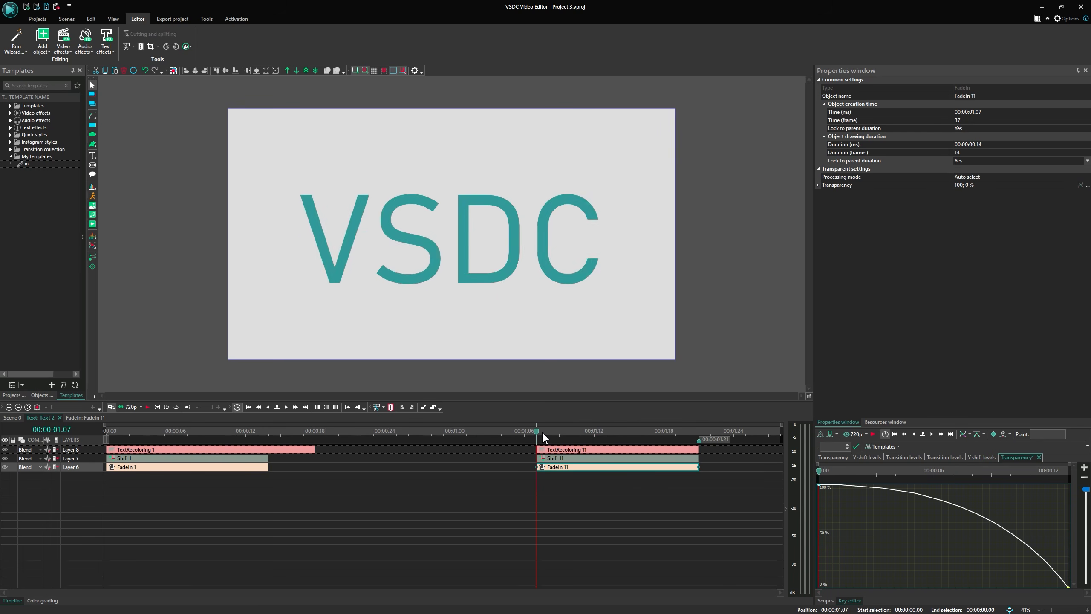
pyautogui.moveTo(542, 431); pyautogui.dragTo(590, 433)
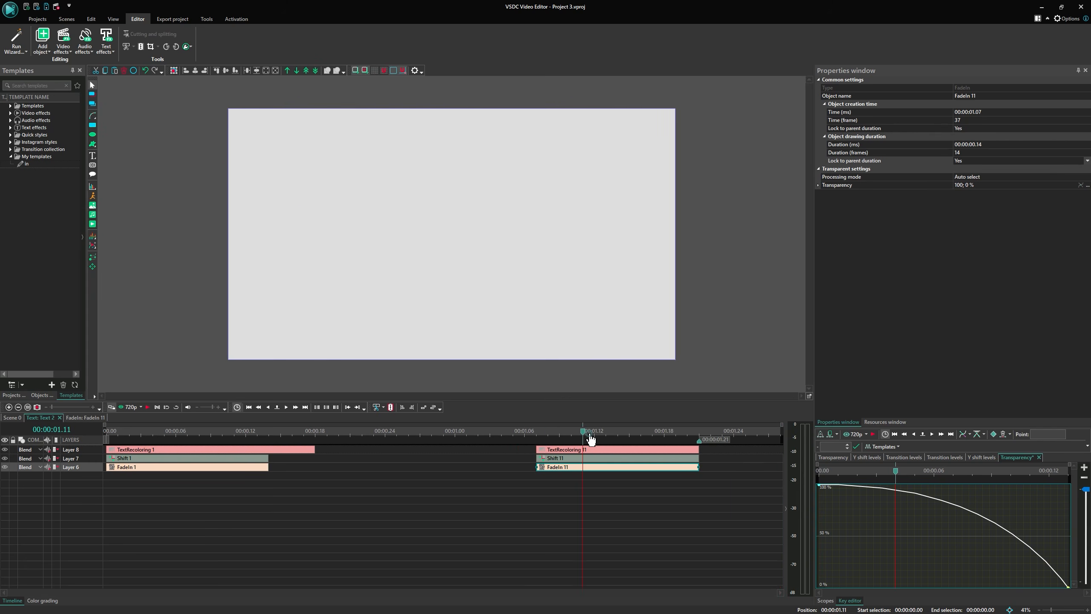
pyautogui.press('Right')
pyautogui.press('Right')
pyautogui.press('Right')
pyautogui.press('Right')
pyautogui.press('Right')
pyautogui.press('Right')
pyautogui.press('Right')
pyautogui.press('Right')
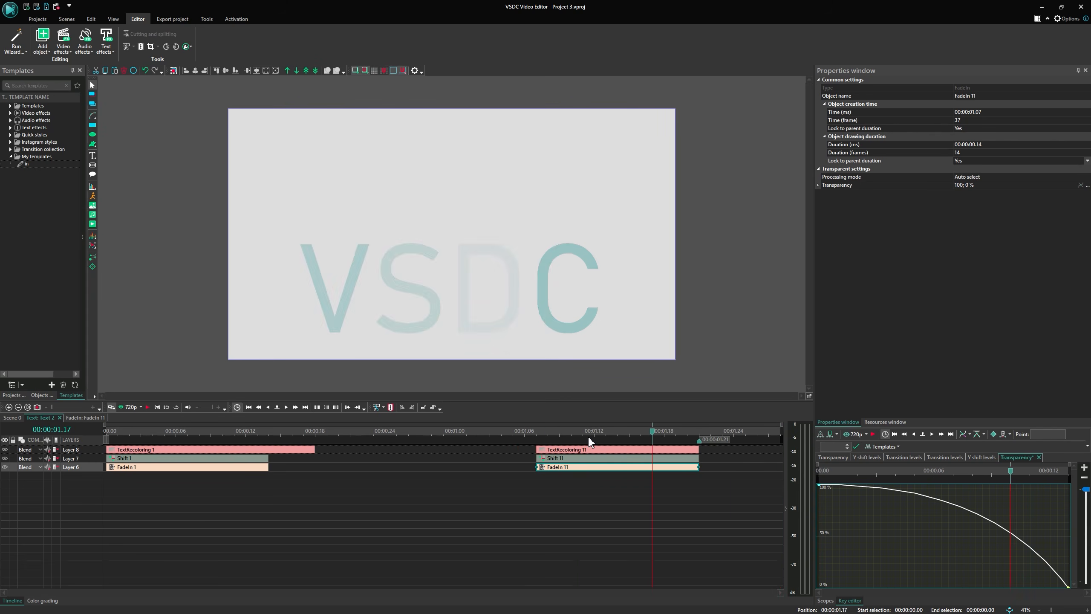
pyautogui.press('Right')
pyautogui.click(536, 432)
# Select the three copied effects and add a child template named out to My templates.
pyautogui.moveTo(677, 516); pyautogui.dragTo(576, 419)
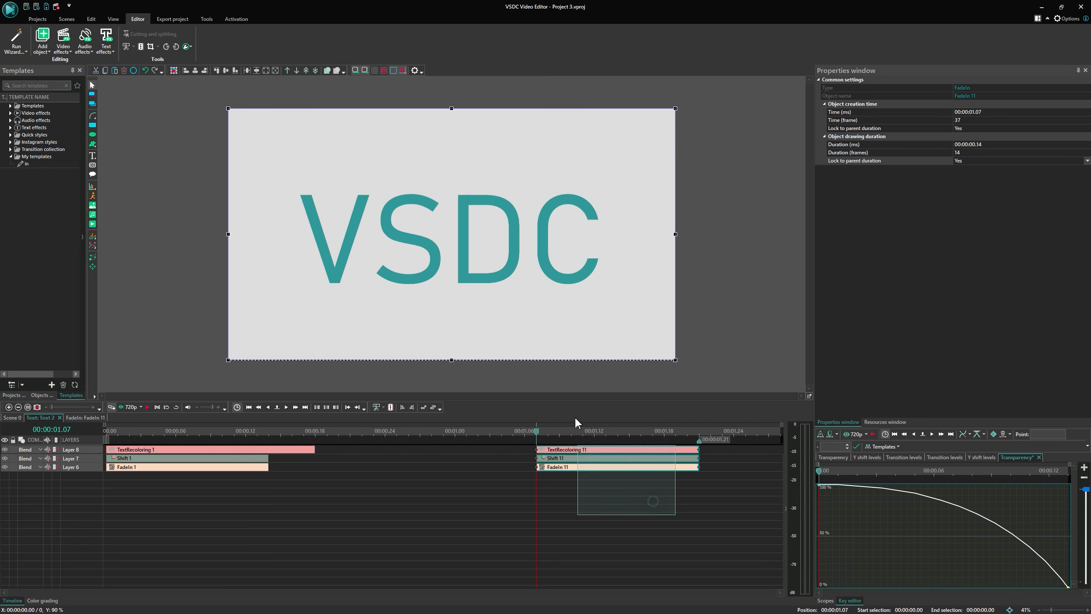
pyautogui.rightClick(45, 155)
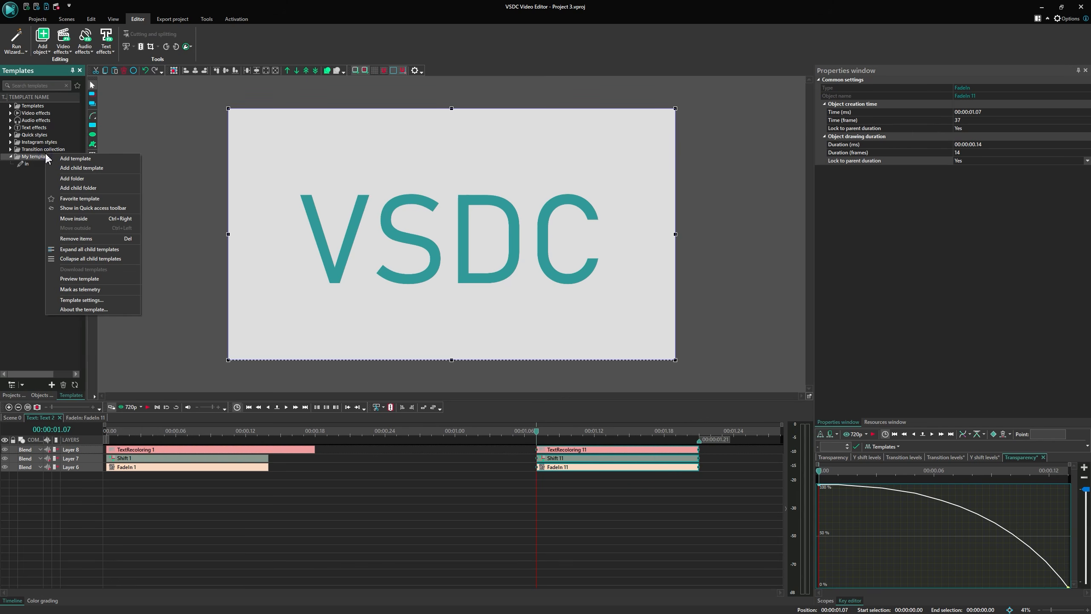
pyautogui.click(90, 169)
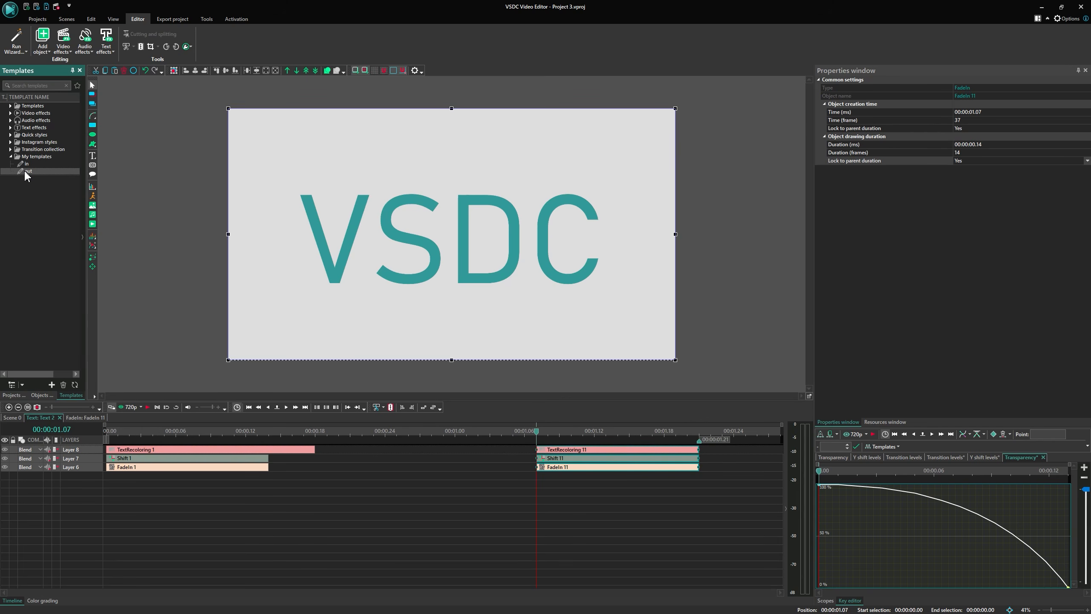
# Open the out template's settings and enable Use as a transition.
pyautogui.rightClick(24, 169)
pyautogui.click(79, 319)
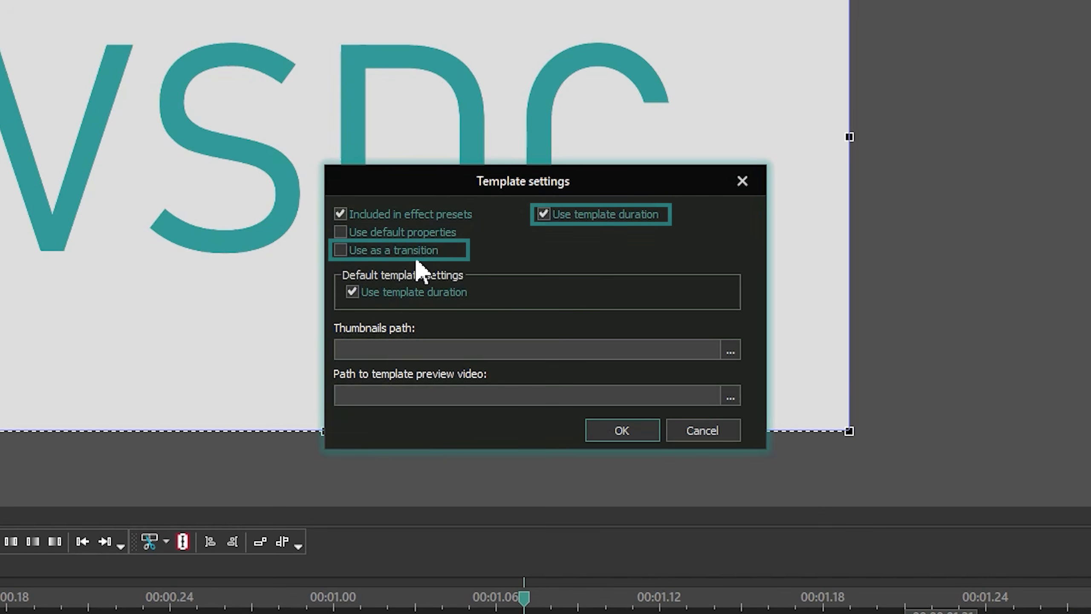
pyautogui.click(491, 282)
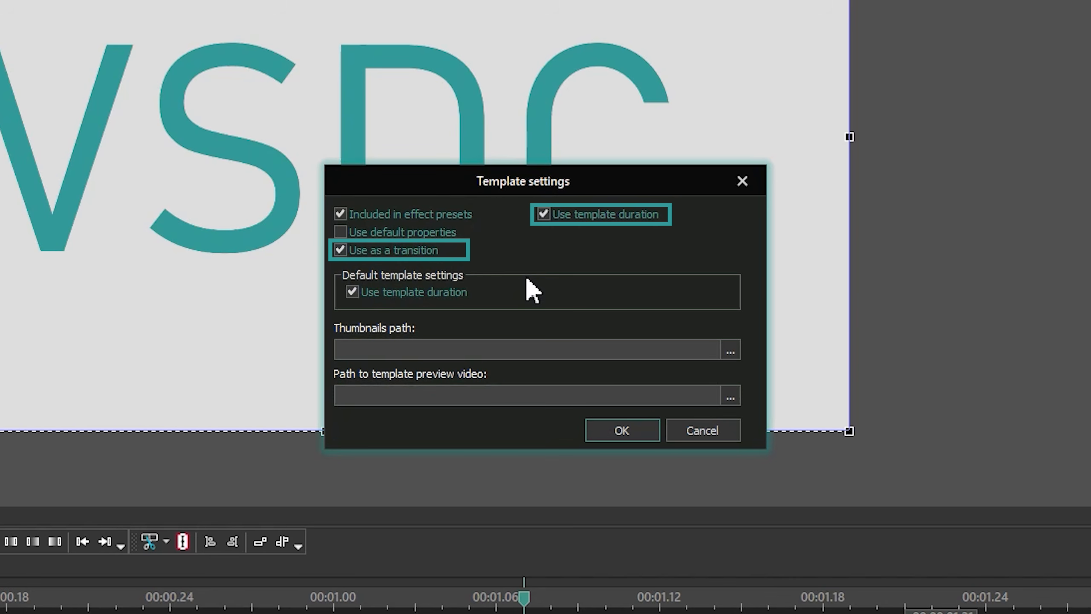
pyautogui.click(620, 430)
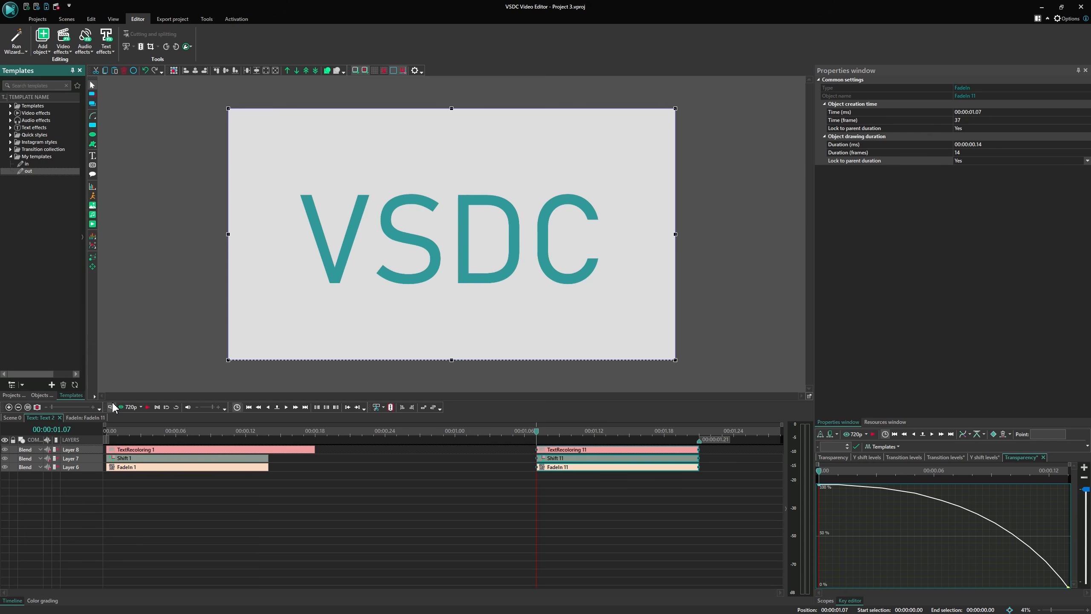
# Return to the main scene and open Text 3 and Text 4 to examine their applied in and out effects.
pyautogui.click(9, 418)
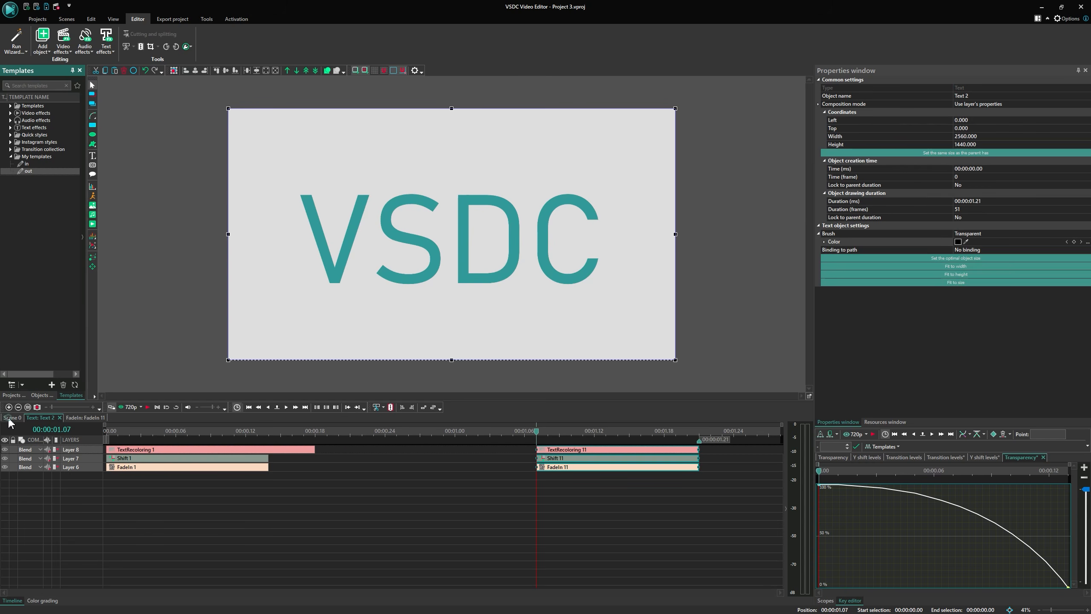
pyautogui.moveTo(372, 487); pyautogui.dragTo(601, 430)
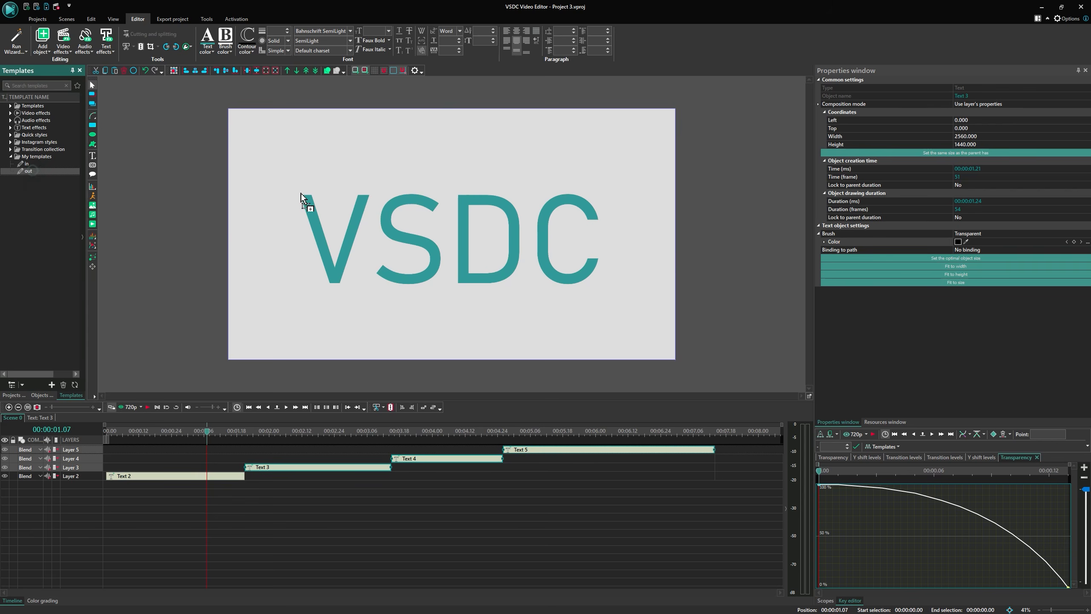
pyautogui.click(372, 481)
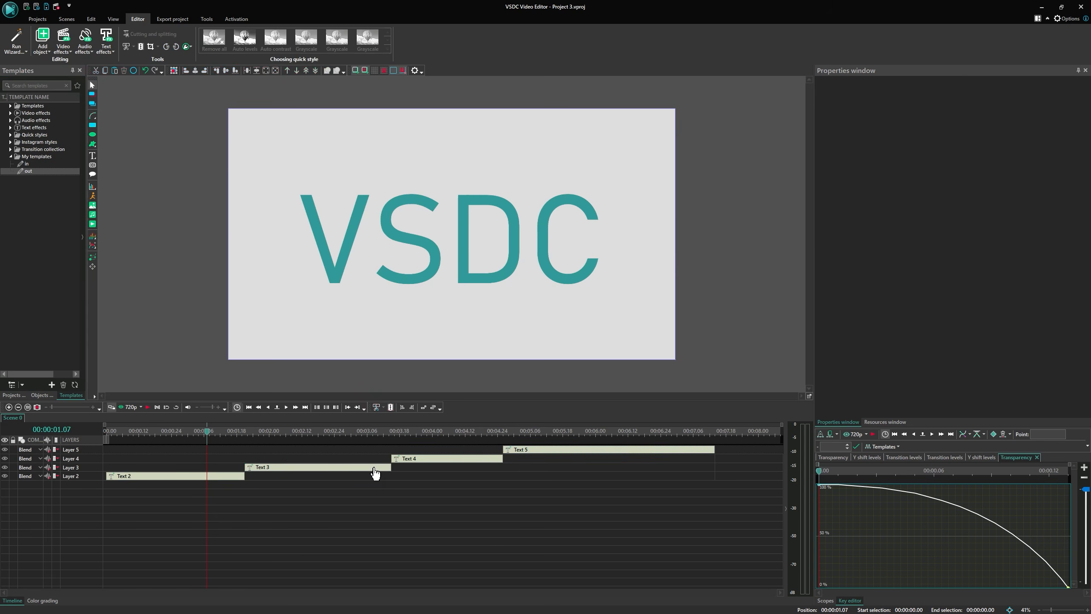
pyautogui.doubleClick(373, 467)
pyautogui.click(12, 418)
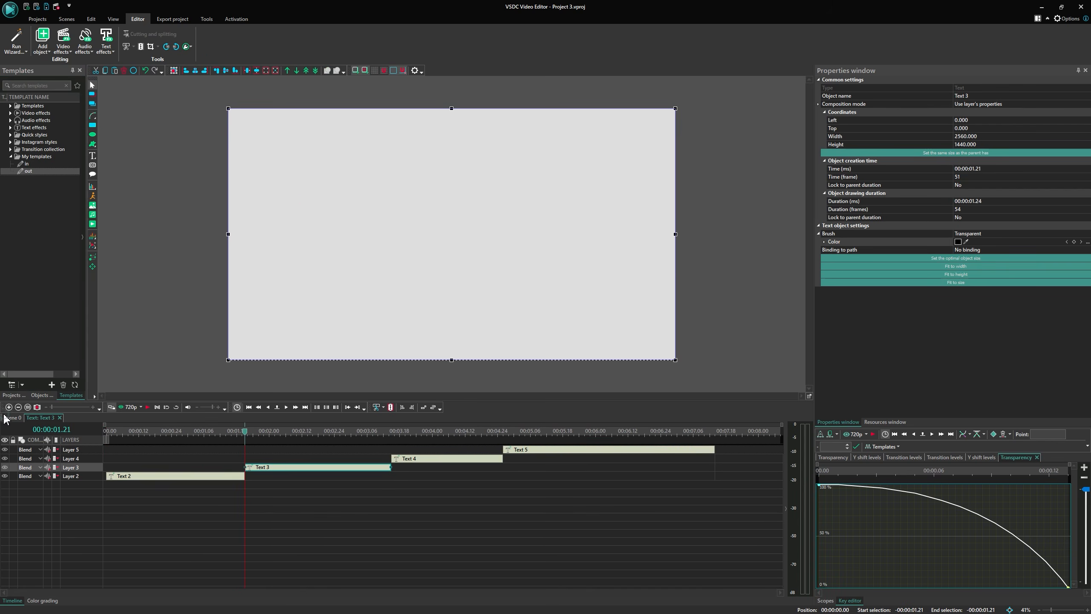
pyautogui.doubleClick(436, 454)
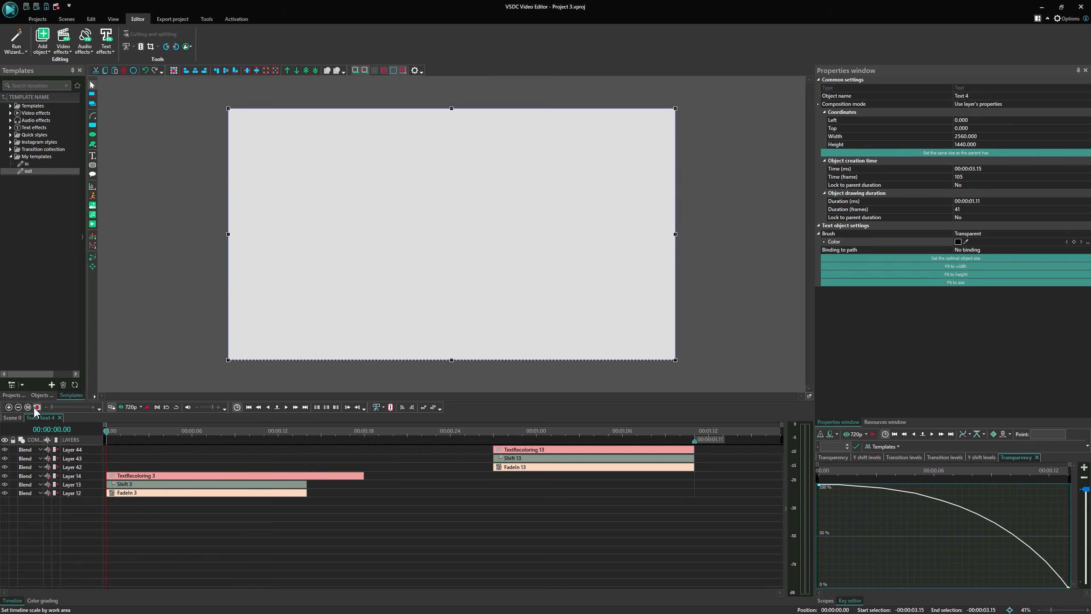
pyautogui.click(12, 418)
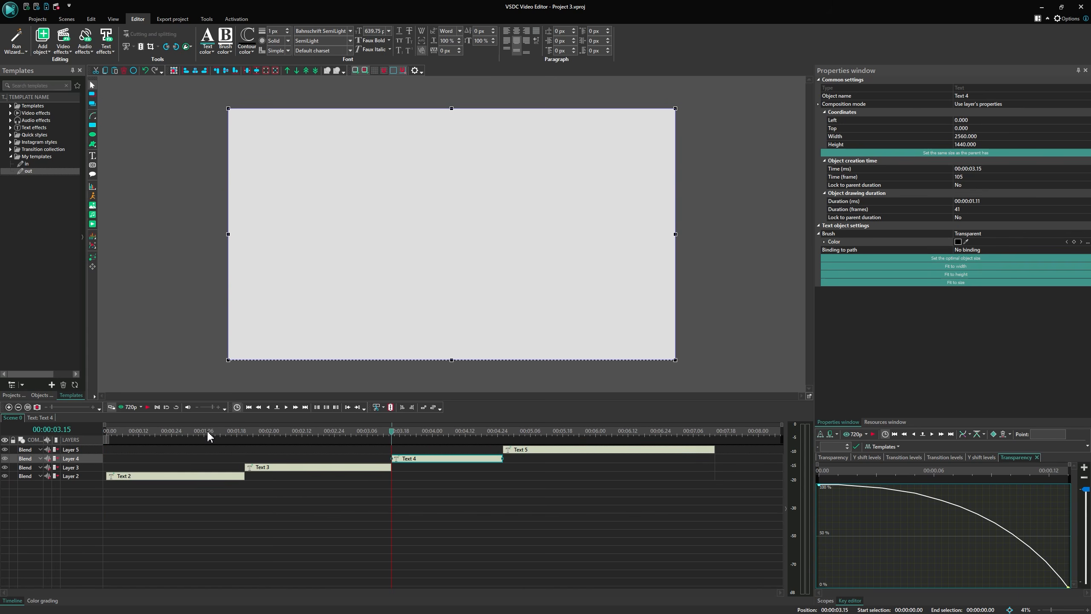
# Play the scene from the start to preview the text transitions.
pyautogui.click(109, 430)
pyautogui.press('space')
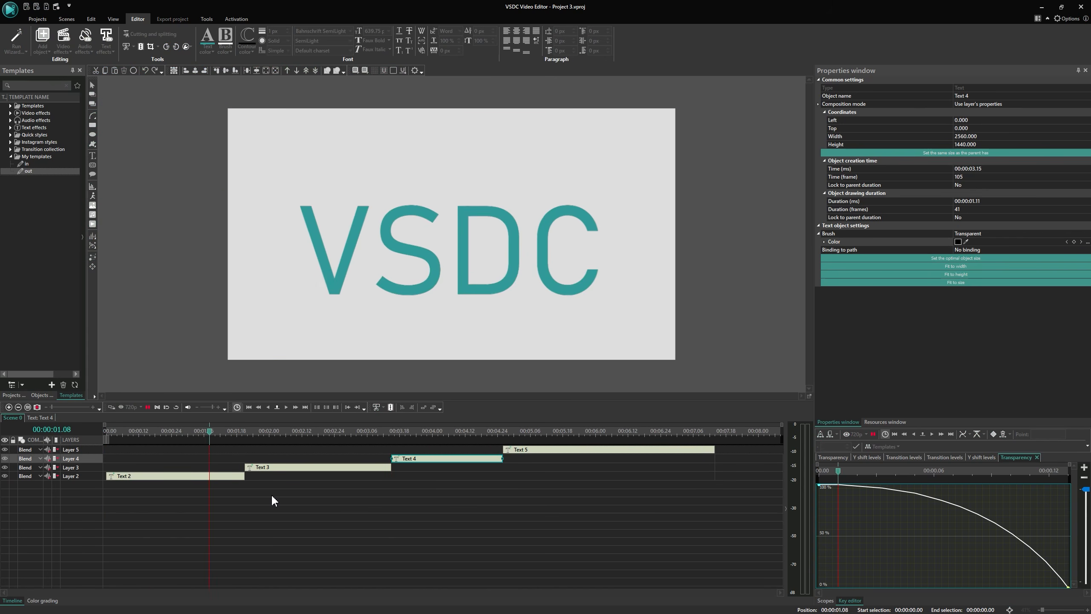
pyautogui.click(400, 470)
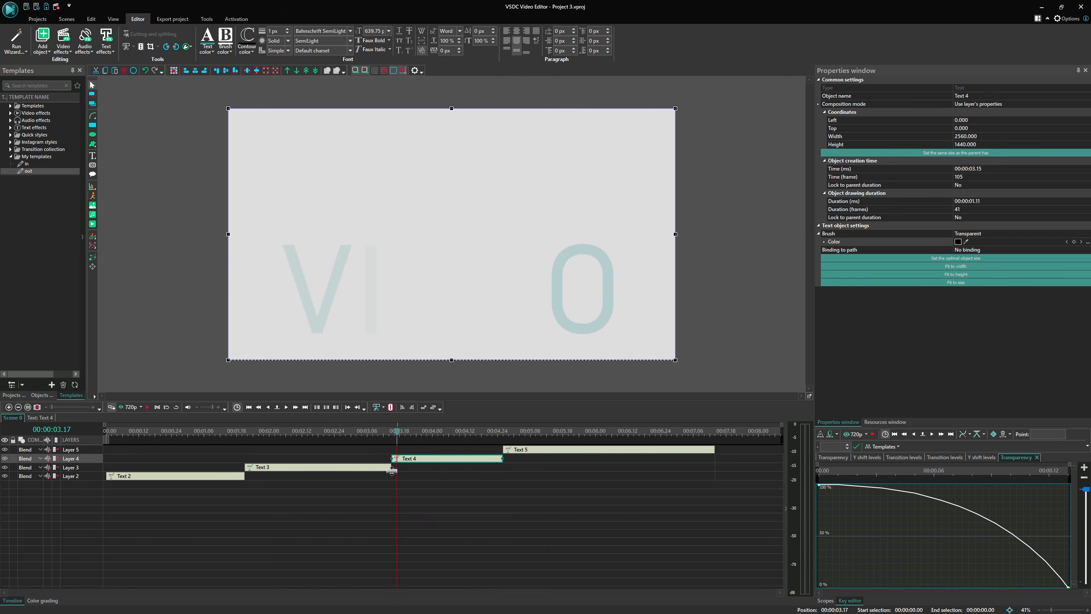
# Lengthen the Text 3, Text 4 and Text 2 clips slightly so each overlaps the next text.
pyautogui.moveTo(394, 468); pyautogui.dragTo(400, 467)
pyautogui.click(497, 461)
pyautogui.moveTo(502, 459); pyautogui.dragTo(514, 458)
pyautogui.moveTo(244, 478); pyautogui.dragTo(255, 476)
pyautogui.click(213, 433)
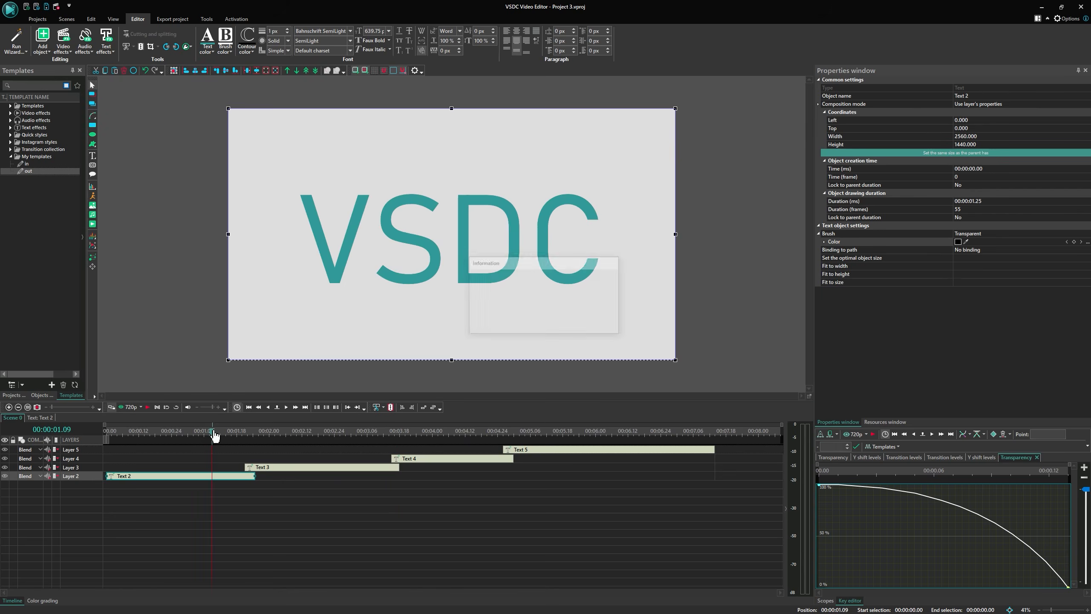
# Open Text 2, select all its effects and add them as a child template named in/out under My templates.
pyautogui.doubleClick(205, 476)
pyautogui.click(204, 469)
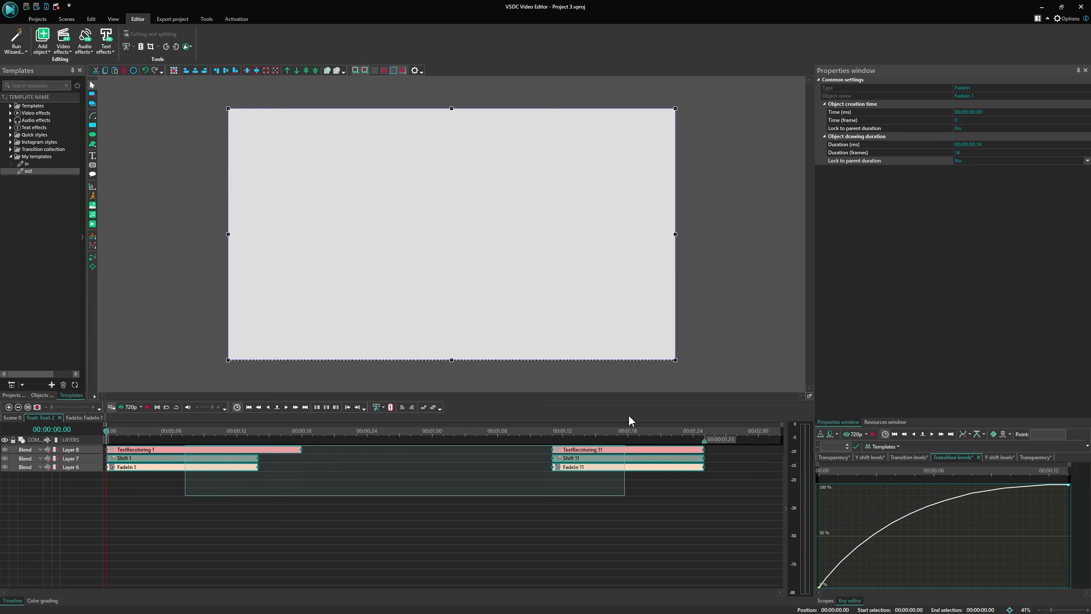
pyautogui.rightClick(45, 157)
pyautogui.click(69, 172)
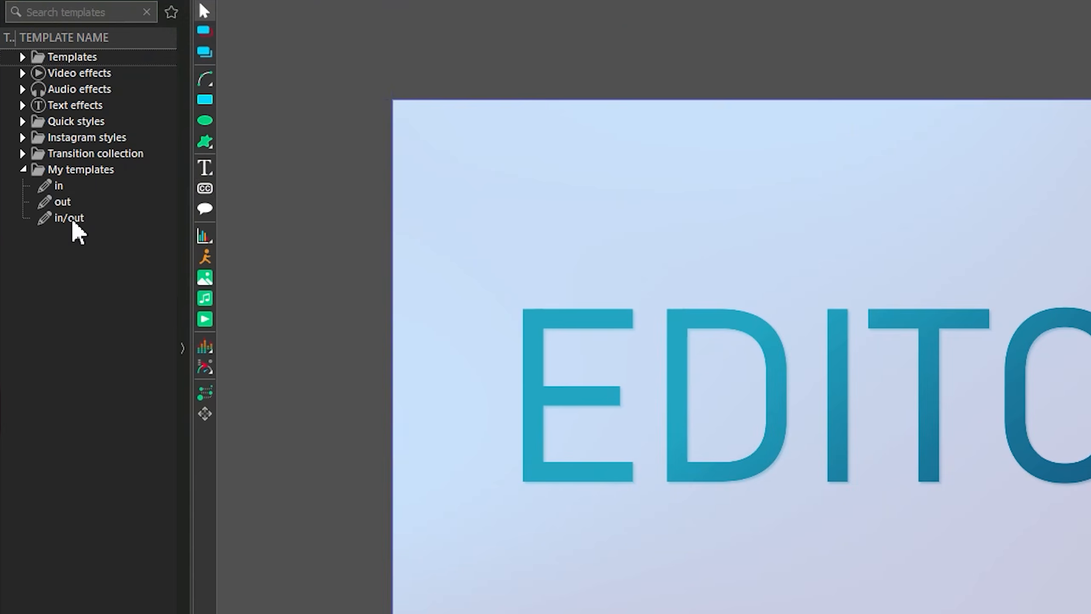
# Open the in/out template's settings and disable Use template duration.
pyautogui.rightClick(72, 220)
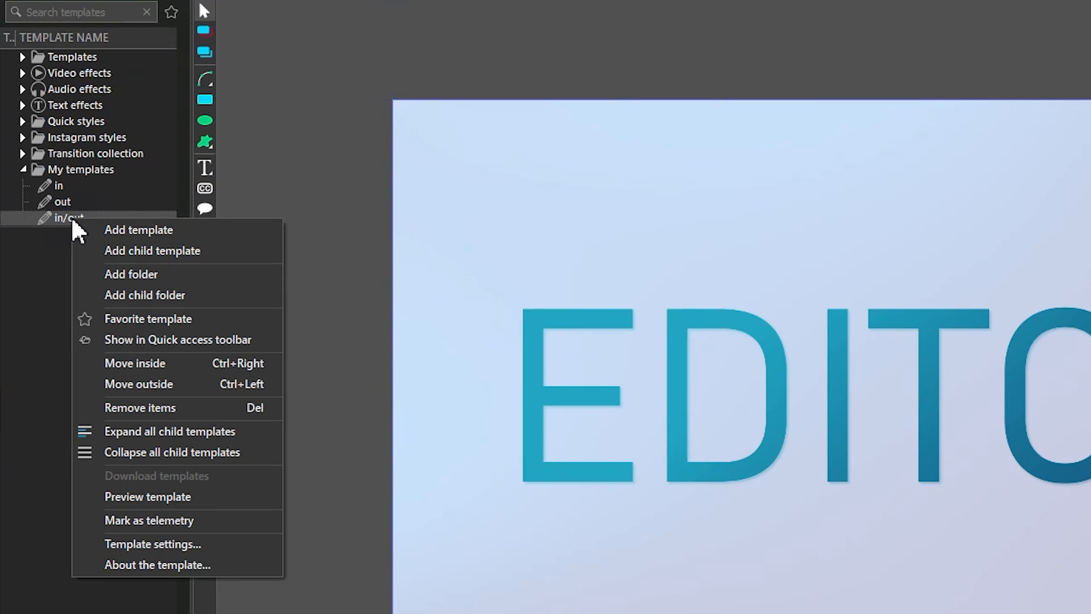
pyautogui.click(188, 544)
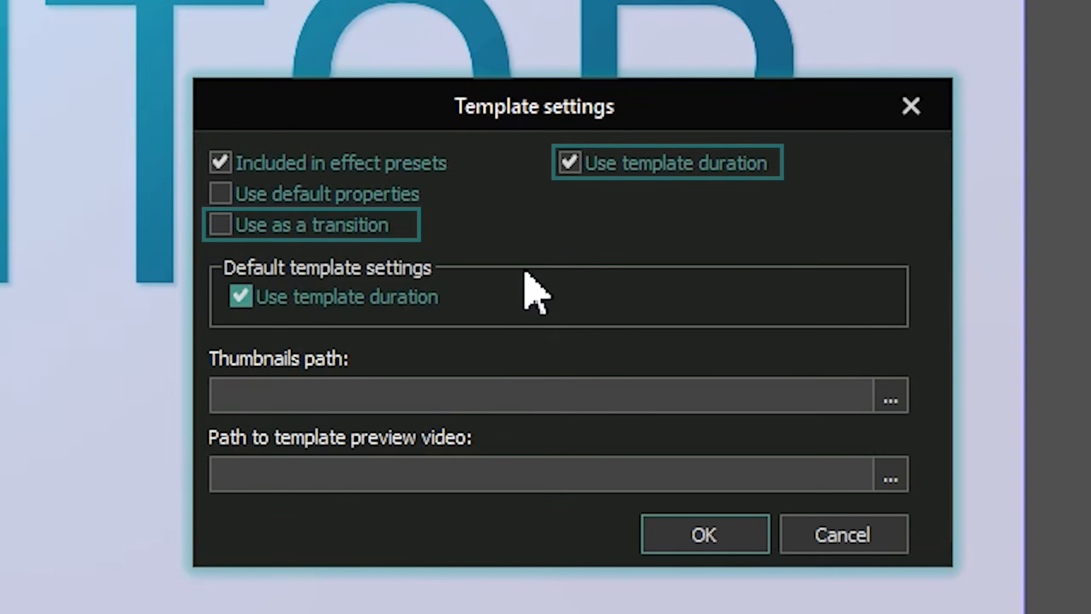
pyautogui.click(571, 164)
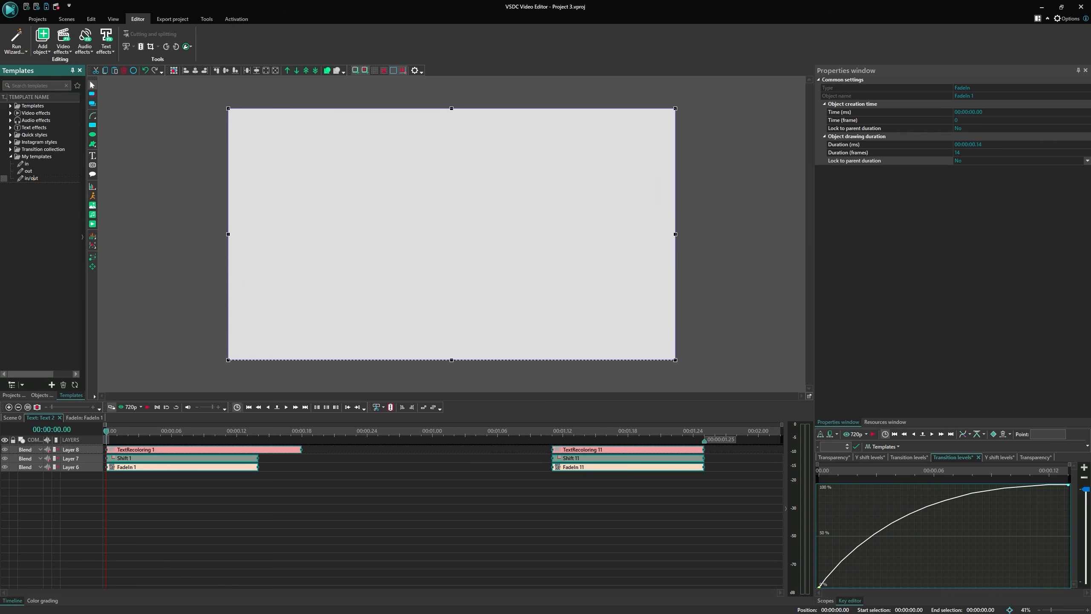
pyautogui.click(70, 176)
# Return to the scene, select Text 9, Text 8, Text 7 and Text 6, and apply the in/out template to them.
pyautogui.click(16, 418)
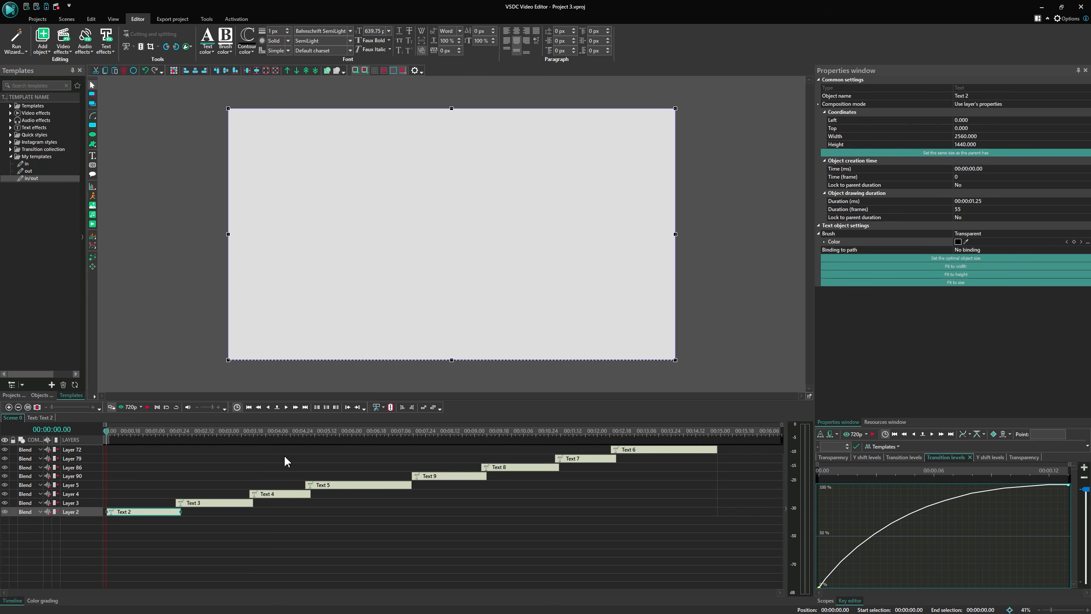
pyautogui.click(441, 431)
pyautogui.moveTo(689, 493); pyautogui.dragTo(455, 418)
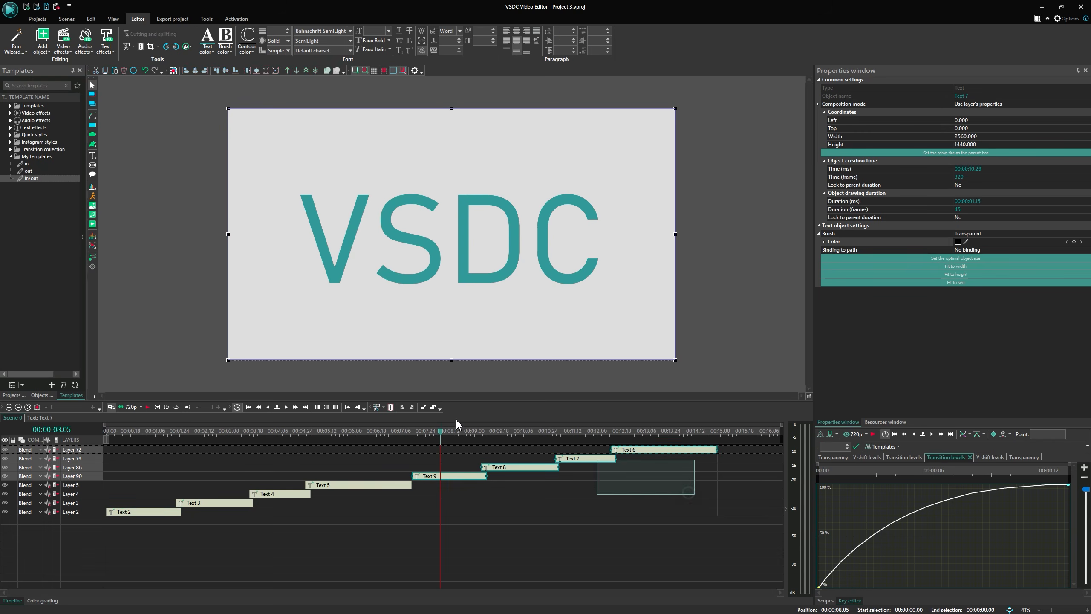
pyautogui.moveTo(38, 179); pyautogui.dragTo(478, 232)
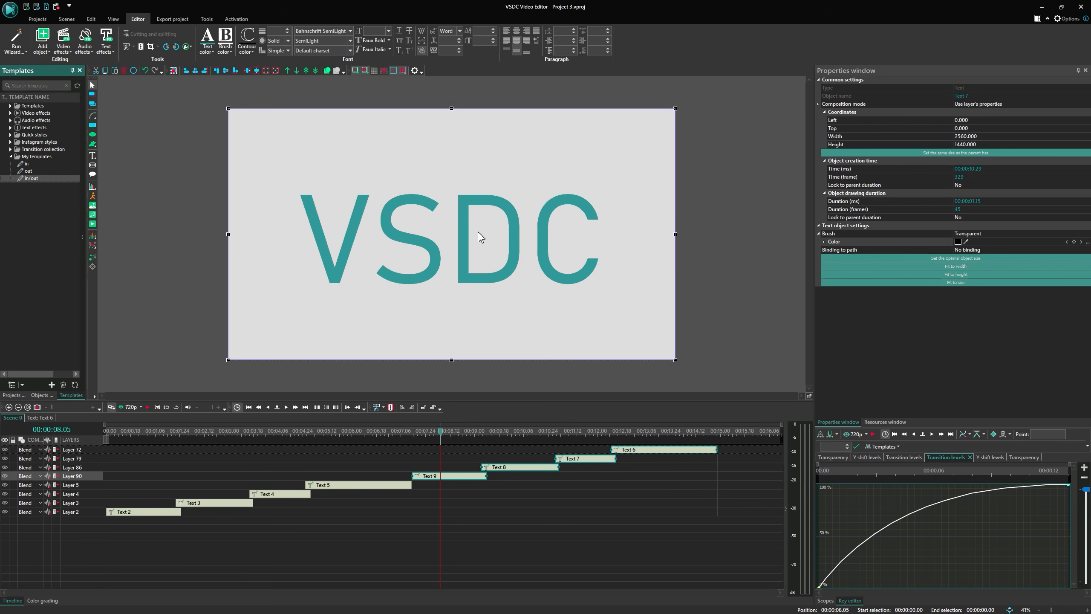